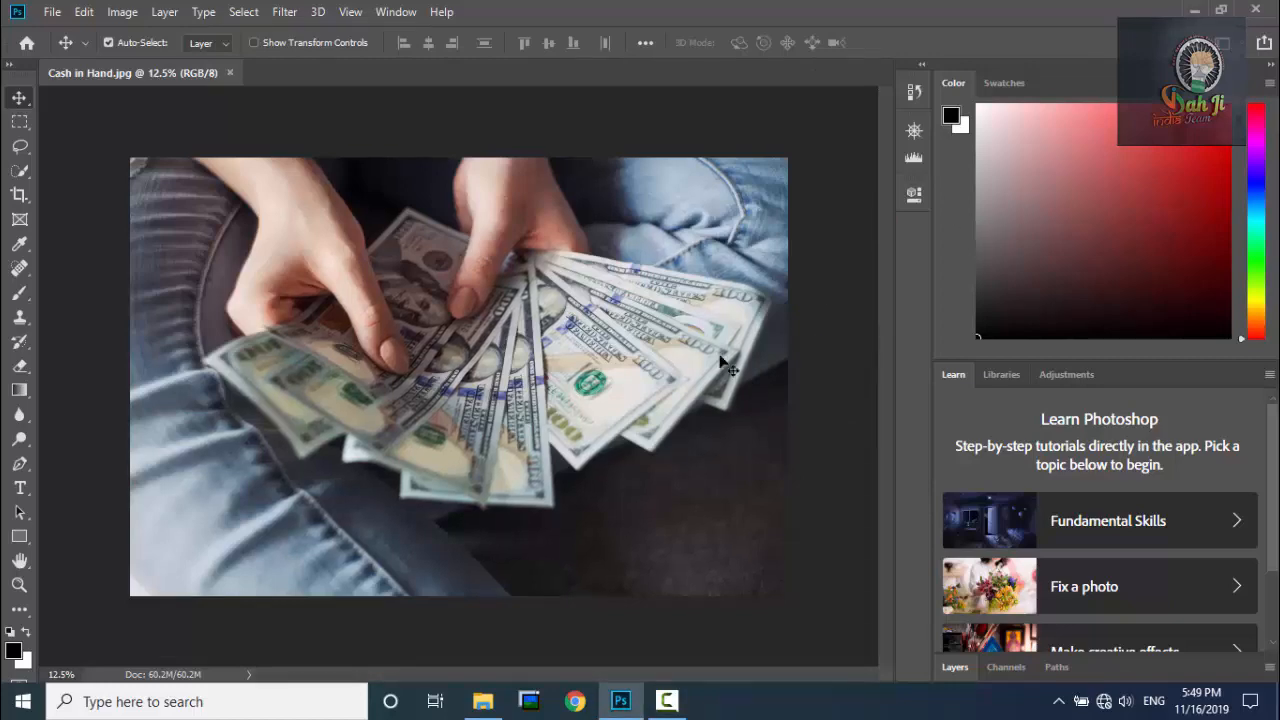
# Step: Restore the program window to a smaller size, narrow it until the panels collapse to icons, widen it, and maximize it again
pyautogui.click(1220, 10)
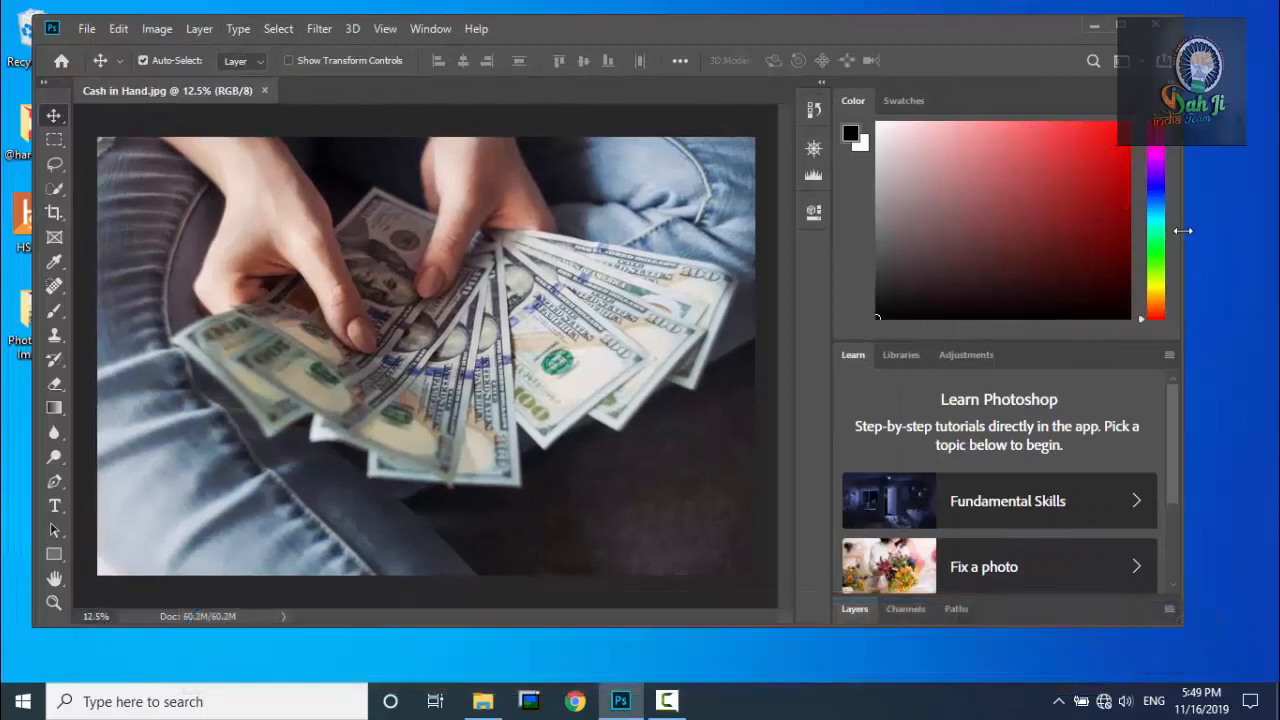
pyautogui.moveTo(1180, 235); pyautogui.dragTo(372, 366)
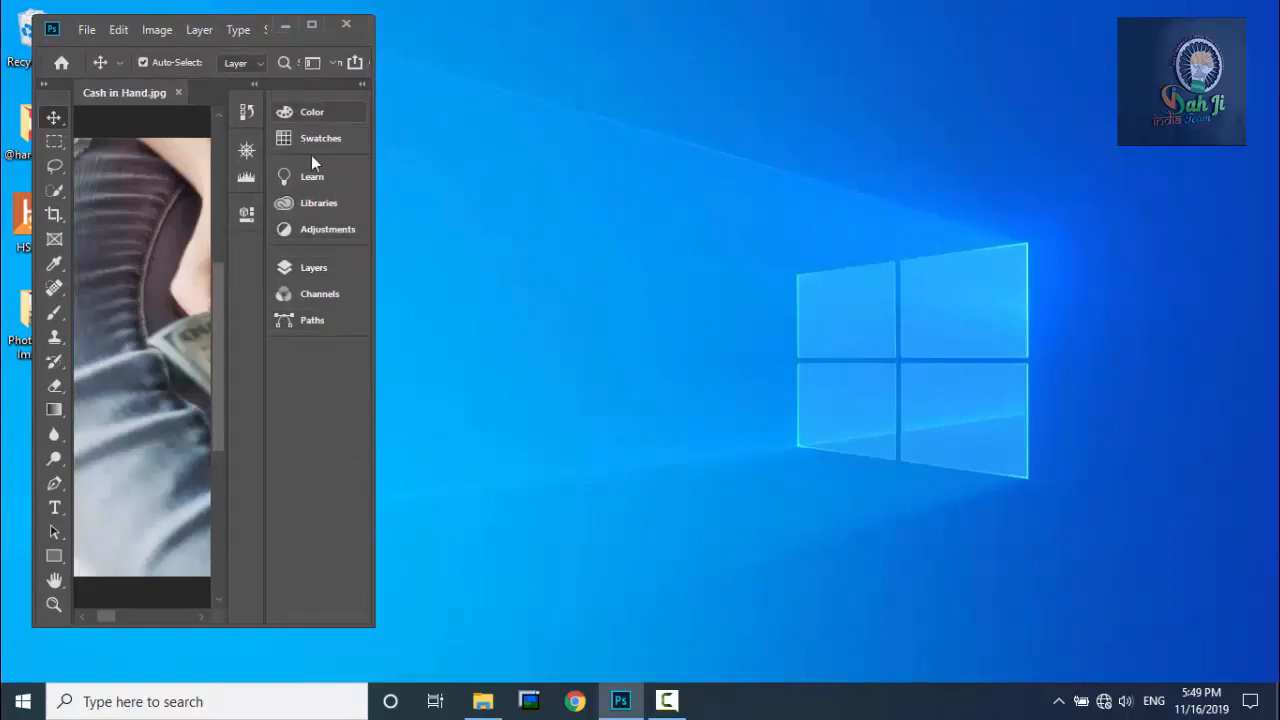
pyautogui.moveTo(374, 293); pyautogui.dragTo(1222, 250)
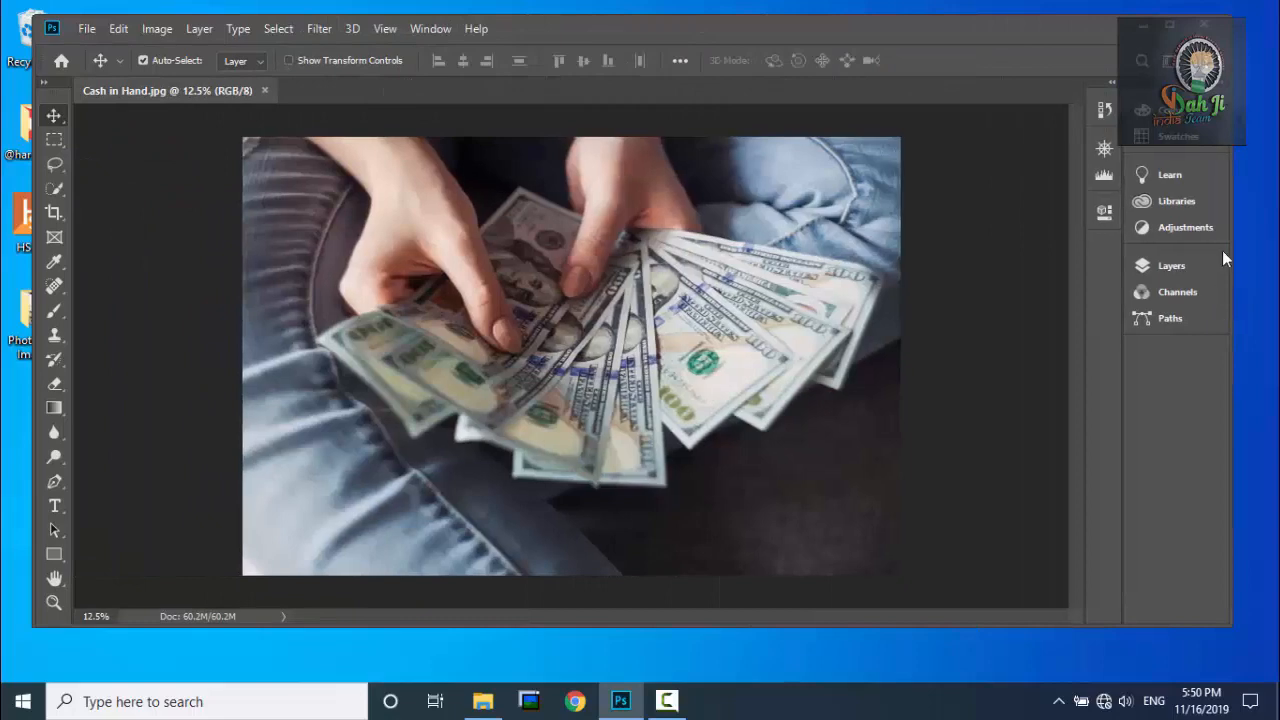
pyautogui.click(1170, 25)
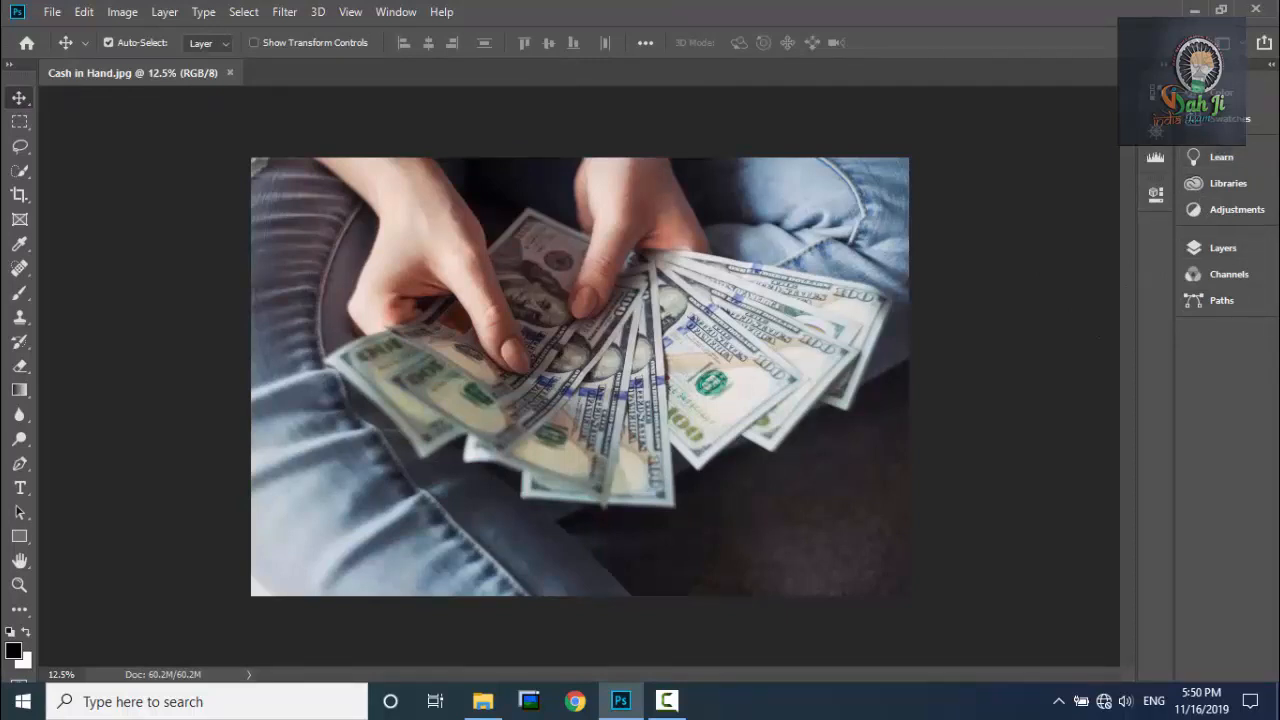
# Step: Show the Character panel and alternate between its Character and Paragraph settings, ending on Character
pyautogui.click(396, 14)
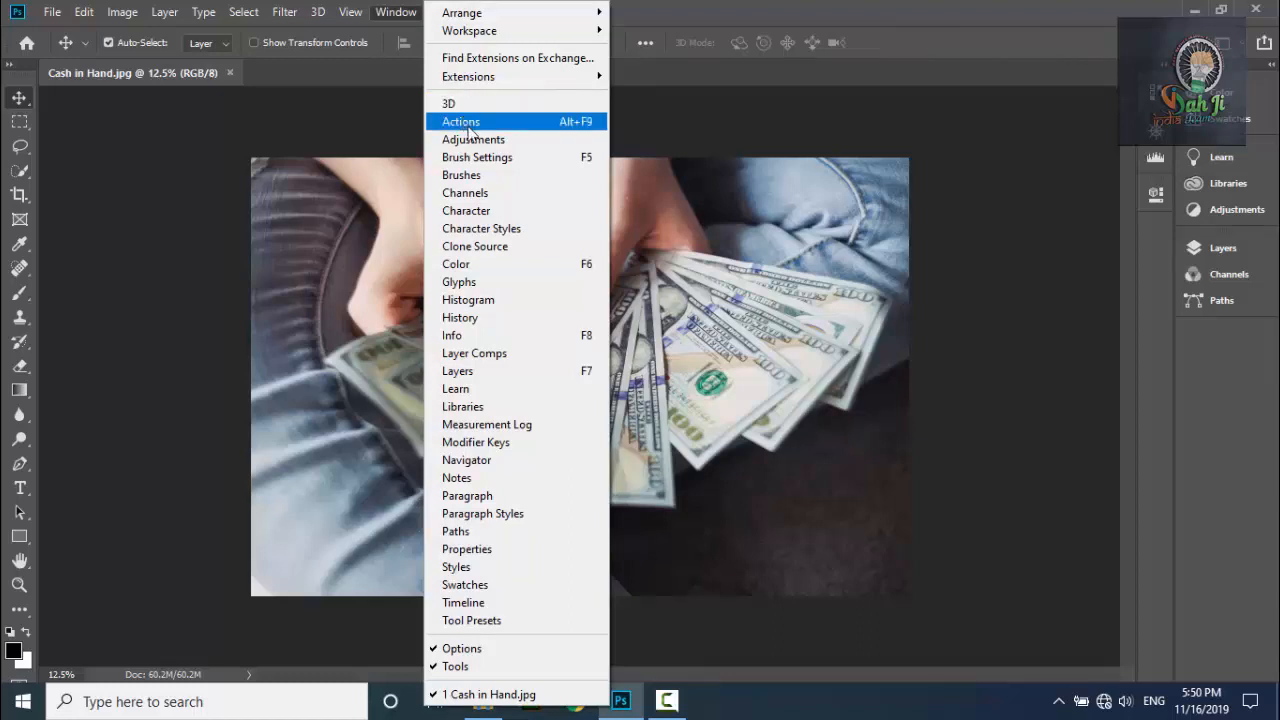
pyautogui.click(490, 214)
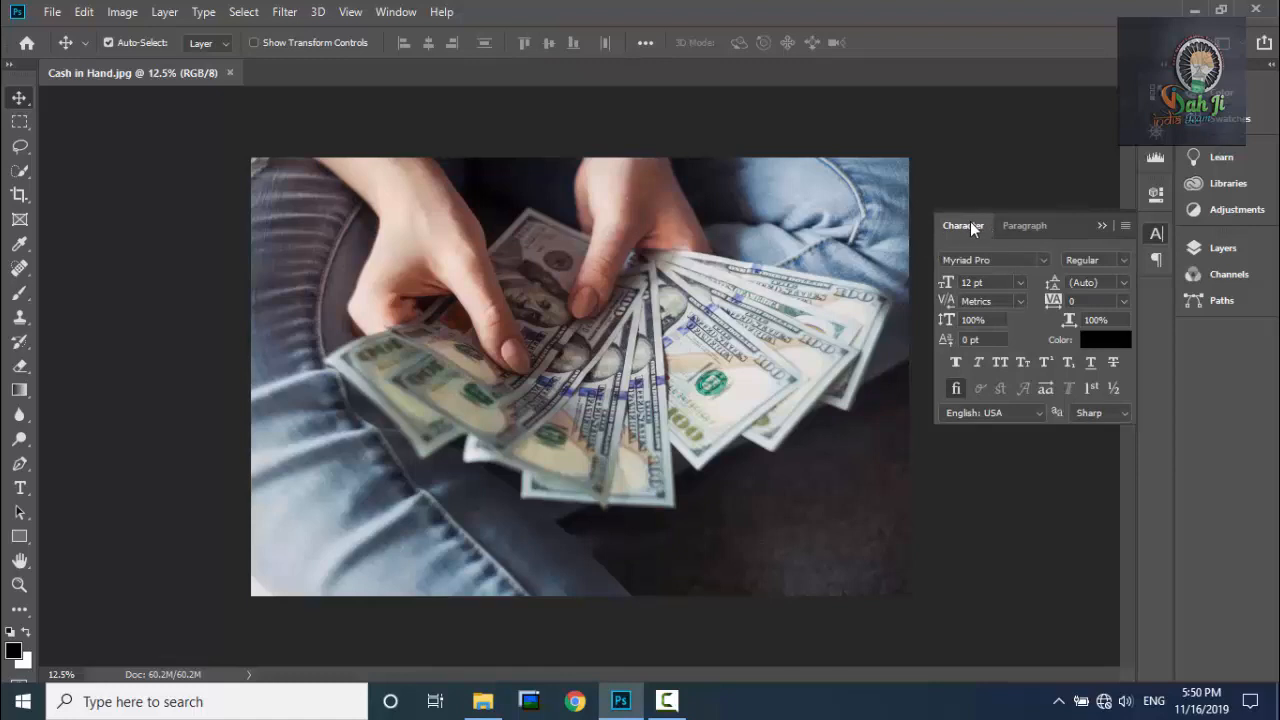
pyautogui.click(1031, 226)
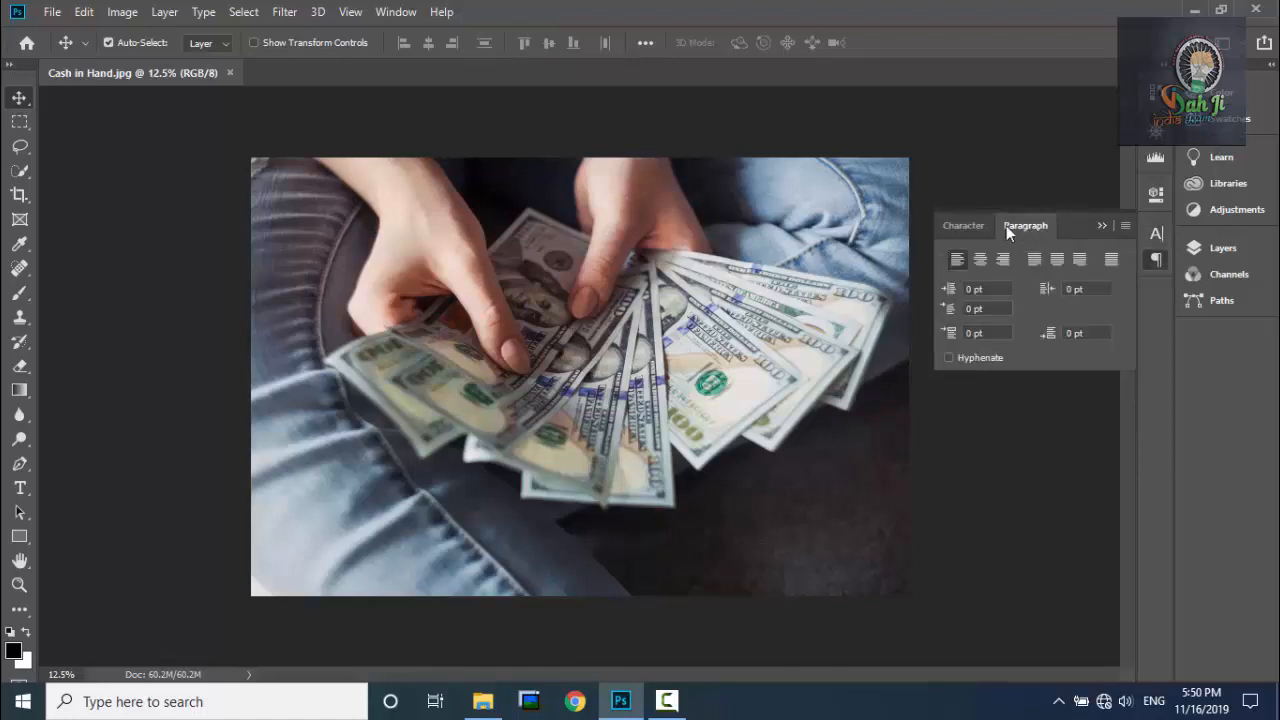
pyautogui.click(969, 224)
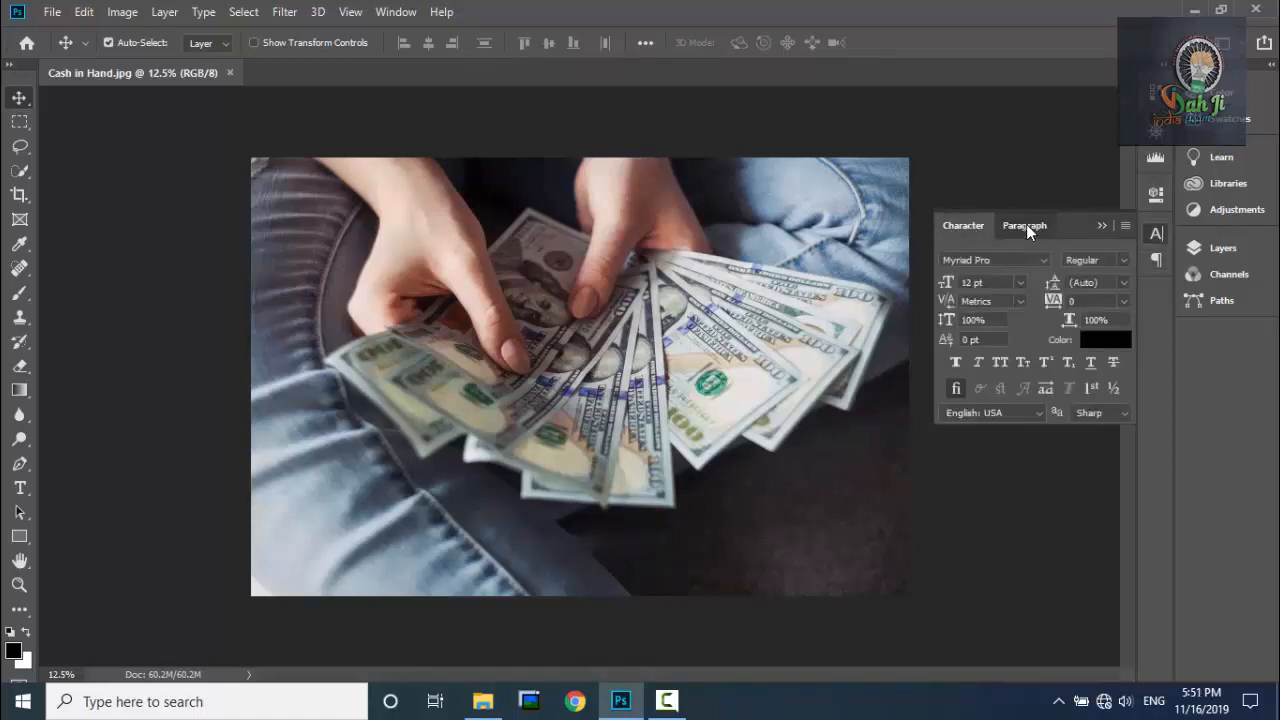
pyautogui.click(1026, 224)
pyautogui.click(976, 227)
pyautogui.click(1007, 232)
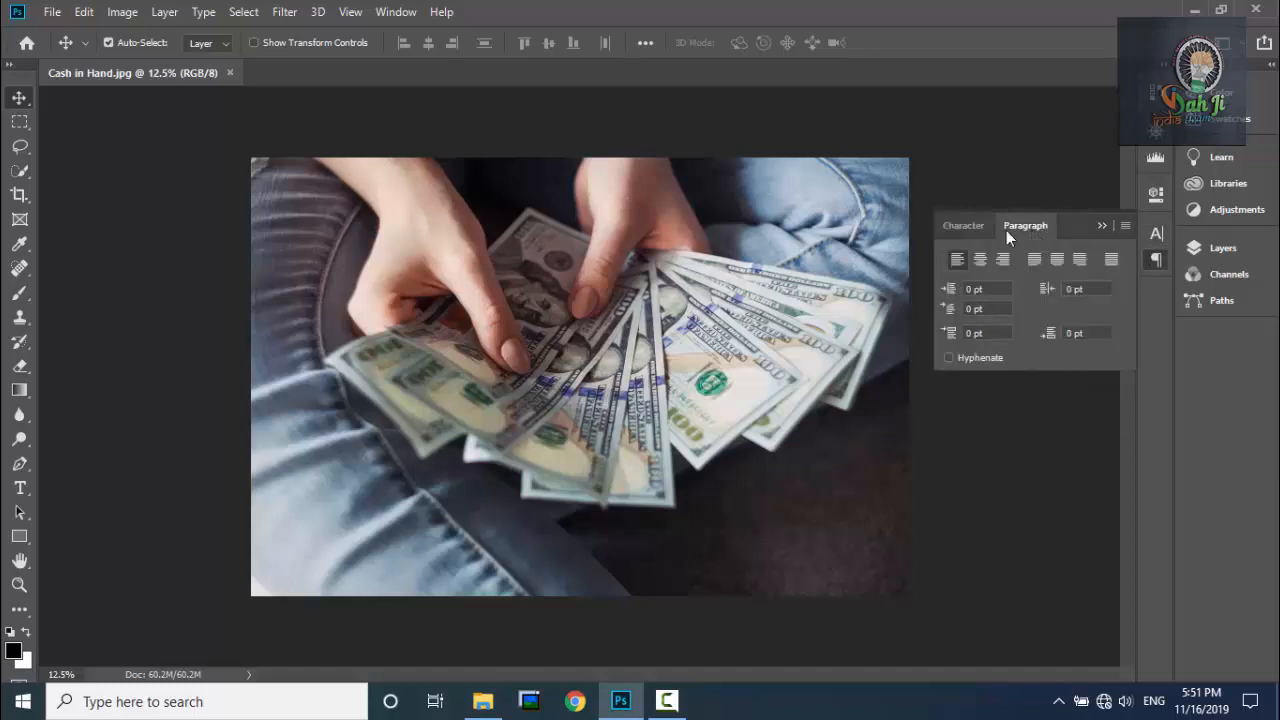
pyautogui.click(968, 231)
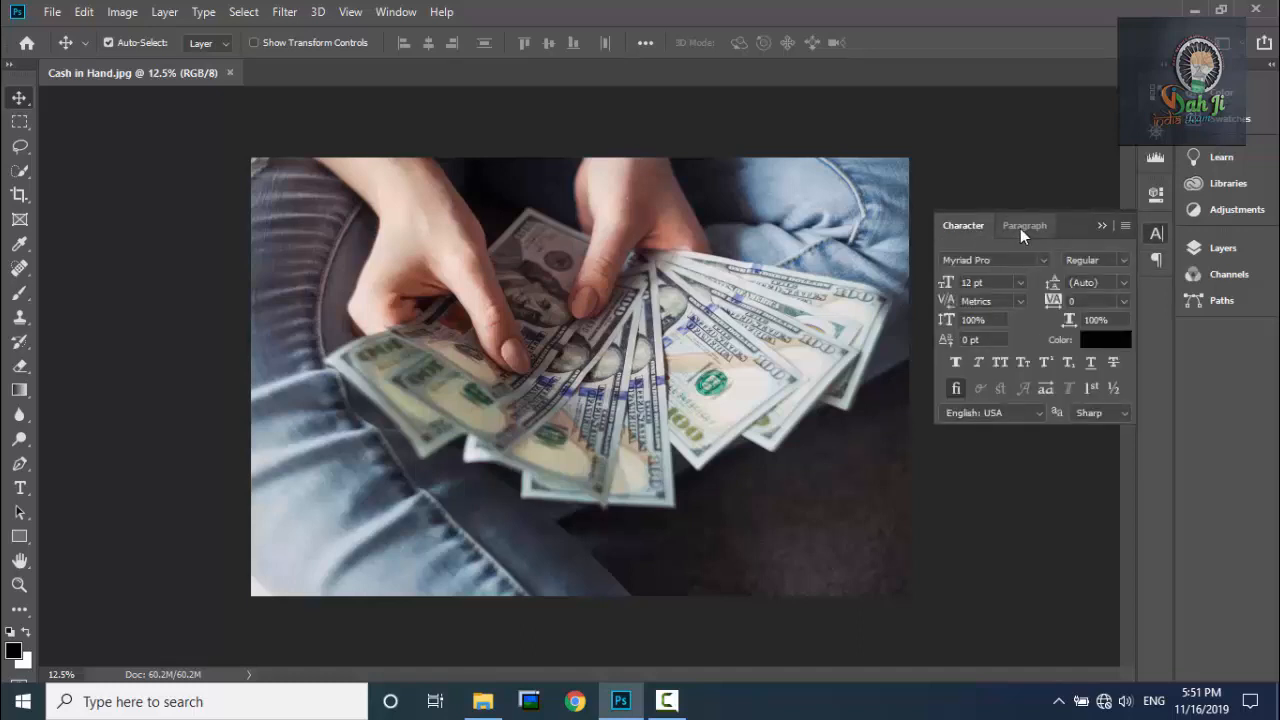
pyautogui.click(1020, 228)
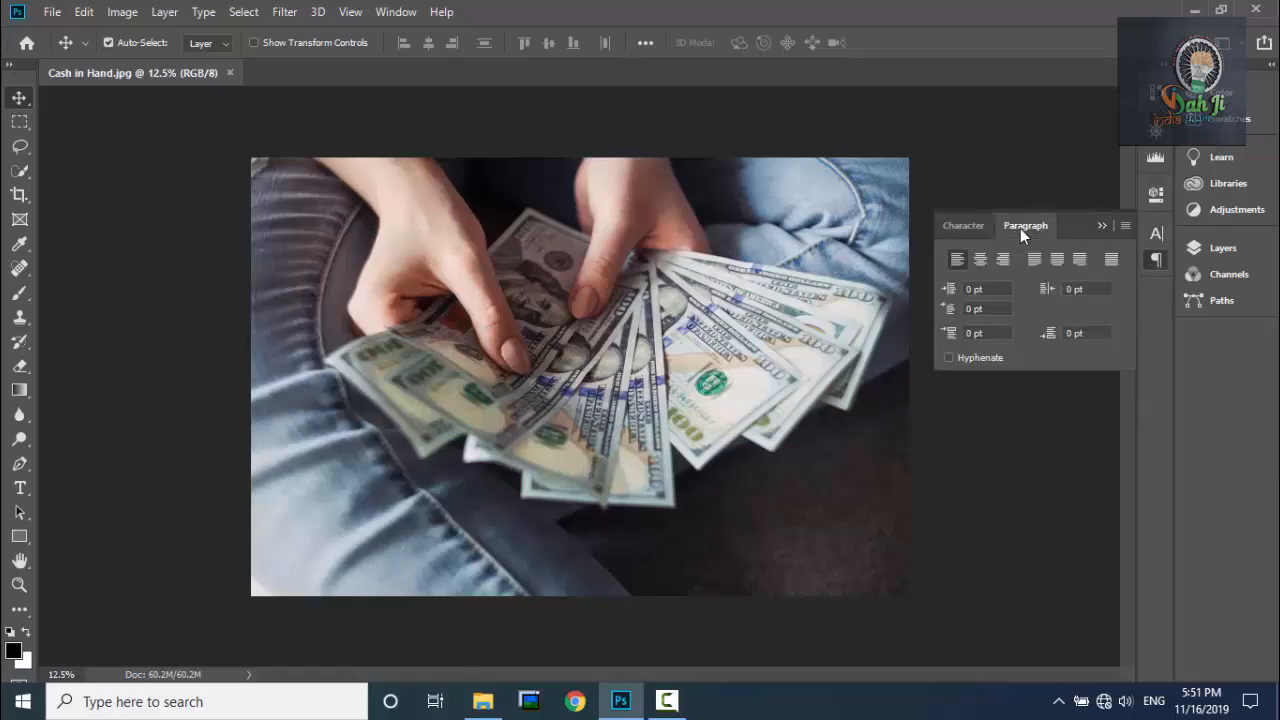
pyautogui.click(959, 227)
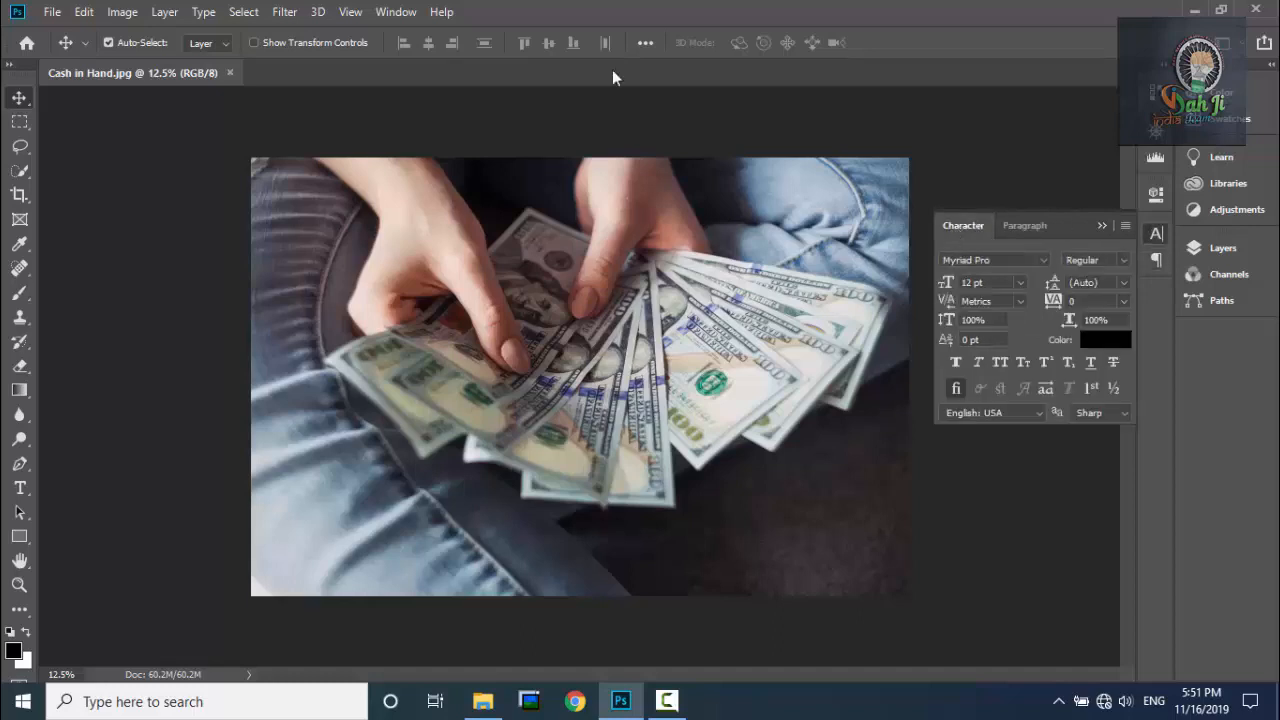
# Step: Show the Info panel and compare it with the Properties panel in the same group
pyautogui.click(405, 14)
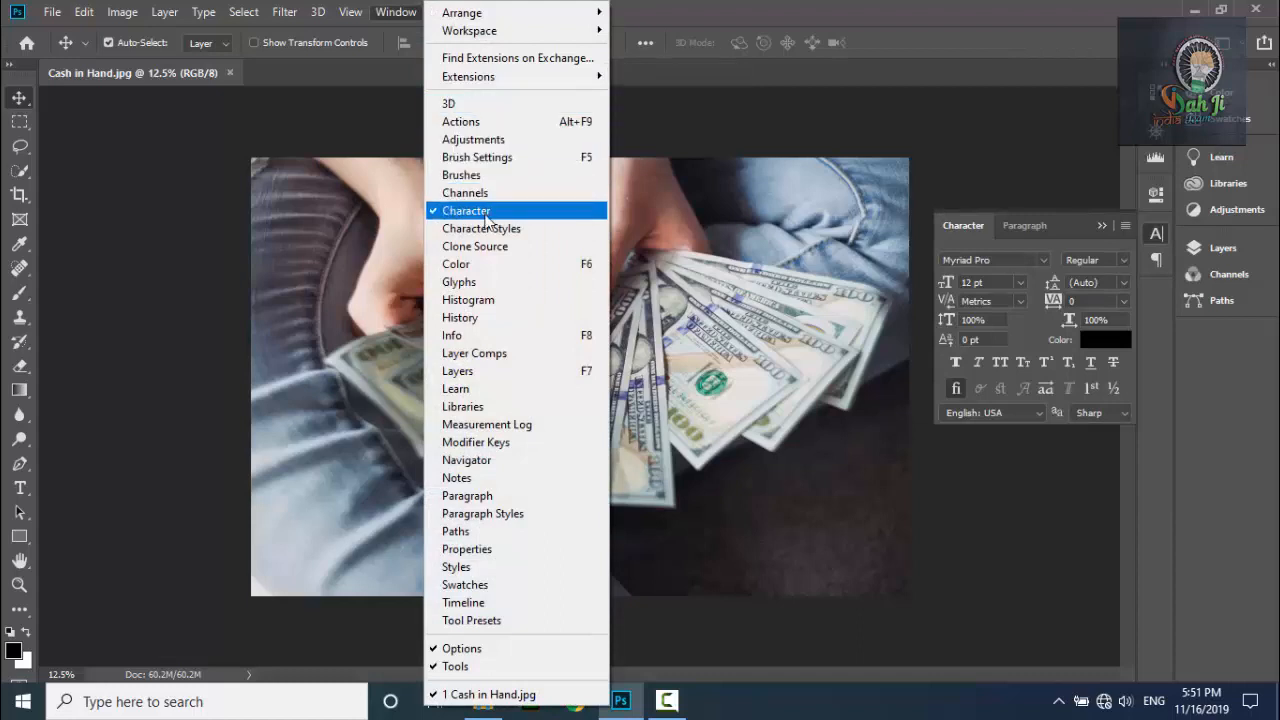
pyautogui.click(478, 338)
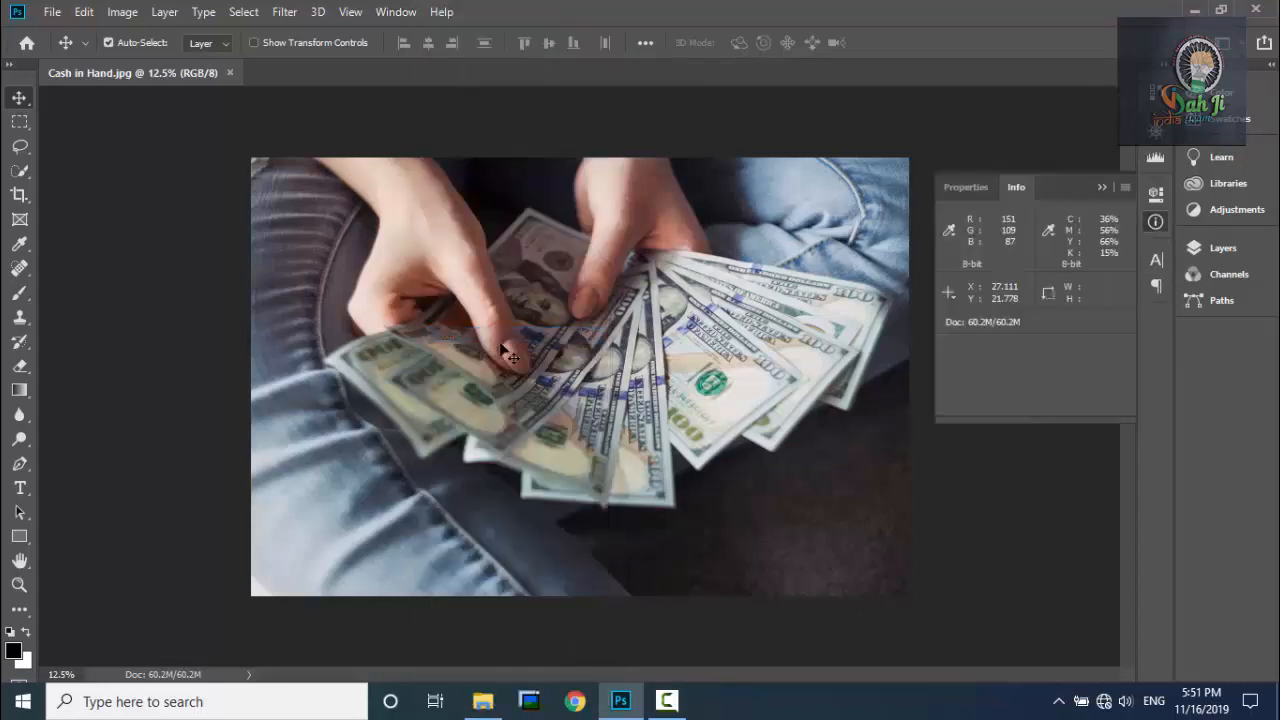
pyautogui.click(966, 188)
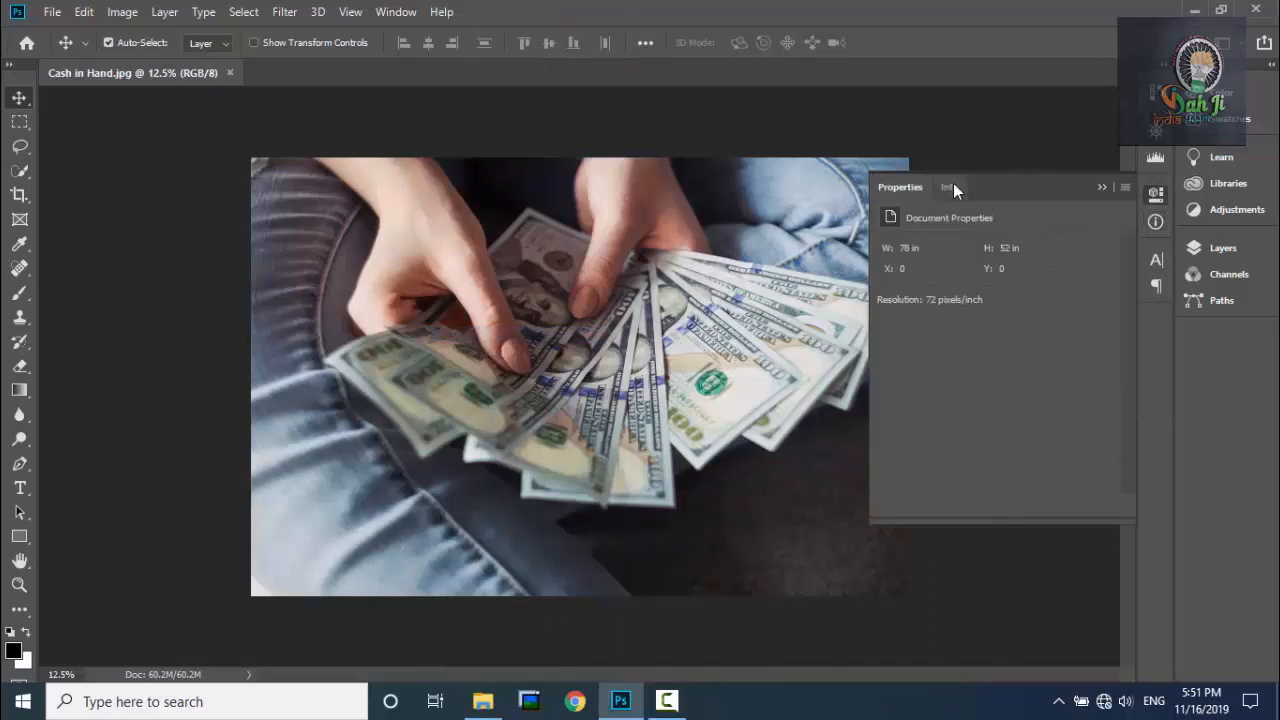
pyautogui.click(952, 186)
pyautogui.click(897, 189)
# Step: Reorder the panel group so Properties follows Info, review both panels, and collapse the group
pyautogui.moveTo(924, 186); pyautogui.dragTo(942, 187)
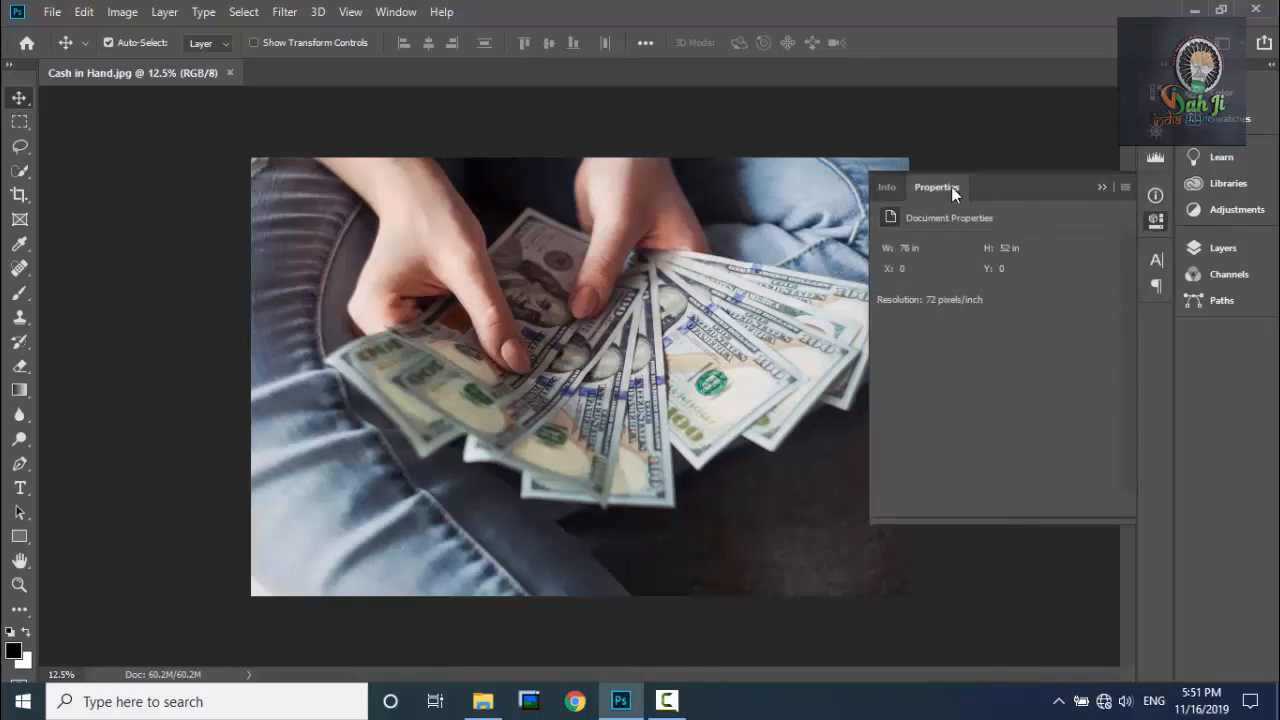
pyautogui.click(890, 188)
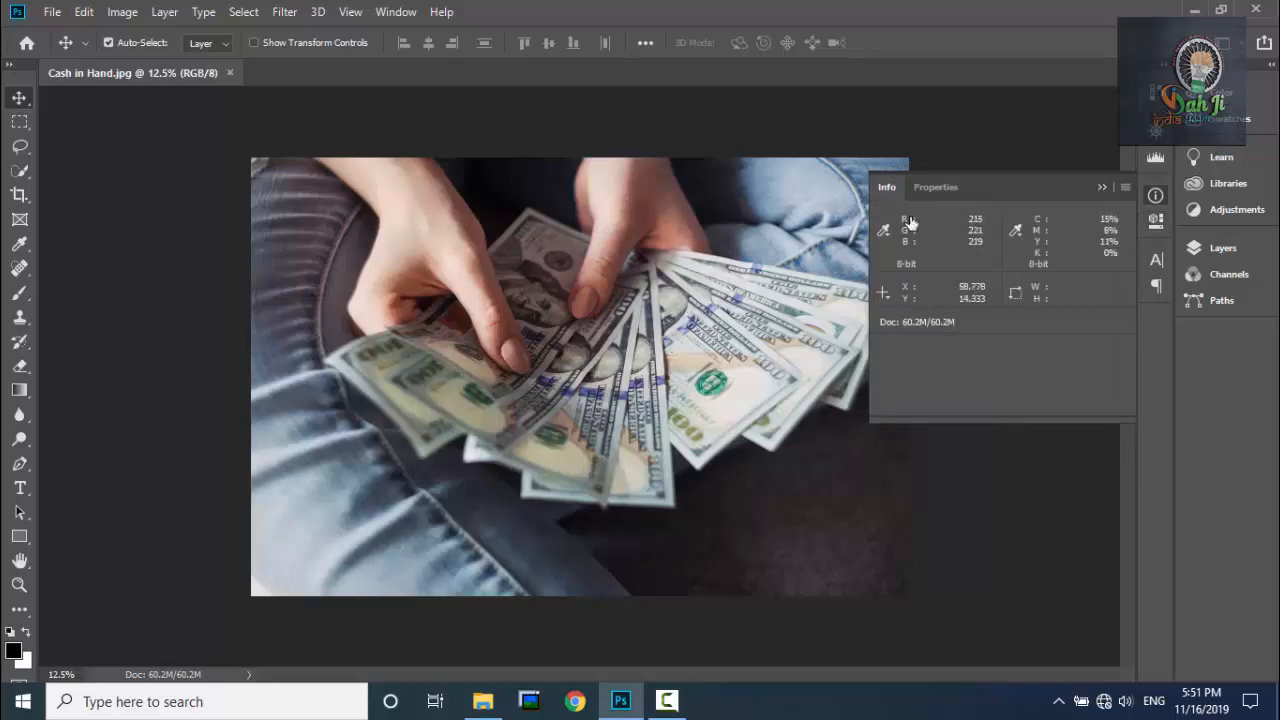
pyautogui.click(938, 188)
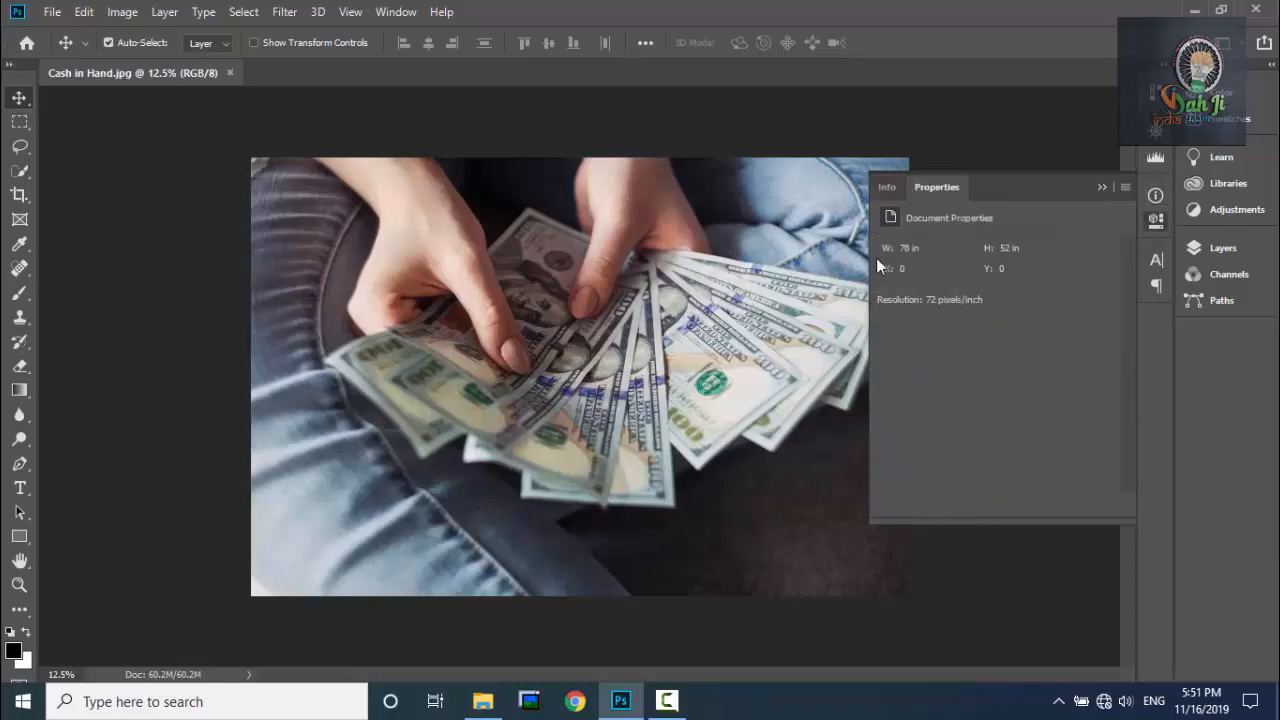
pyautogui.click(1102, 187)
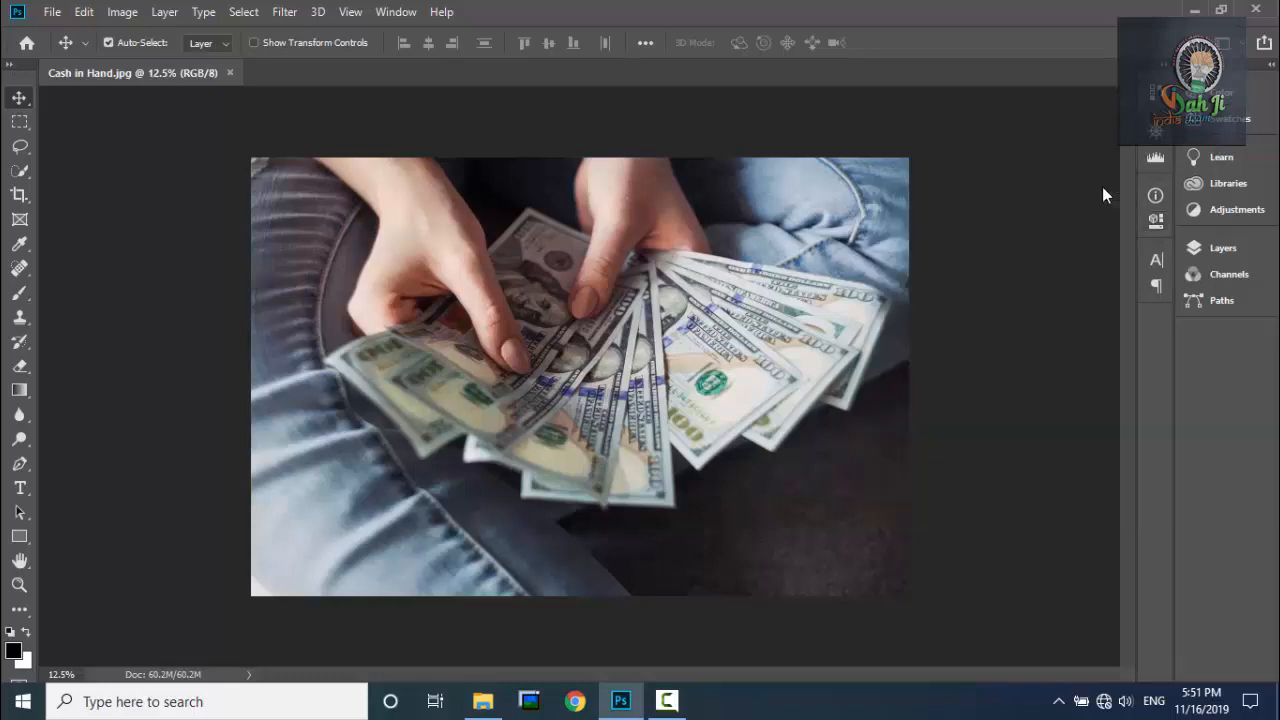
# Step: Separate the Info panel from the Properties group, dock it as its own icon below Paragraph, and collapse Properties
pyautogui.click(1155, 222)
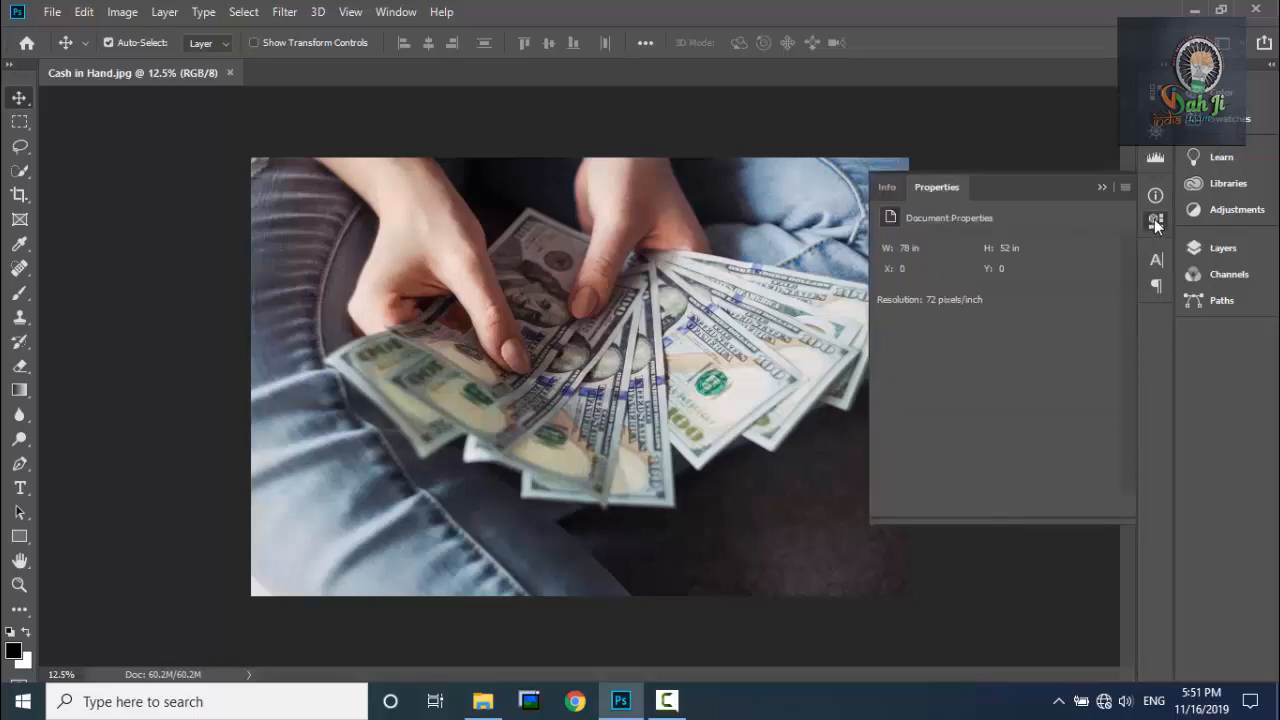
pyautogui.click(890, 190)
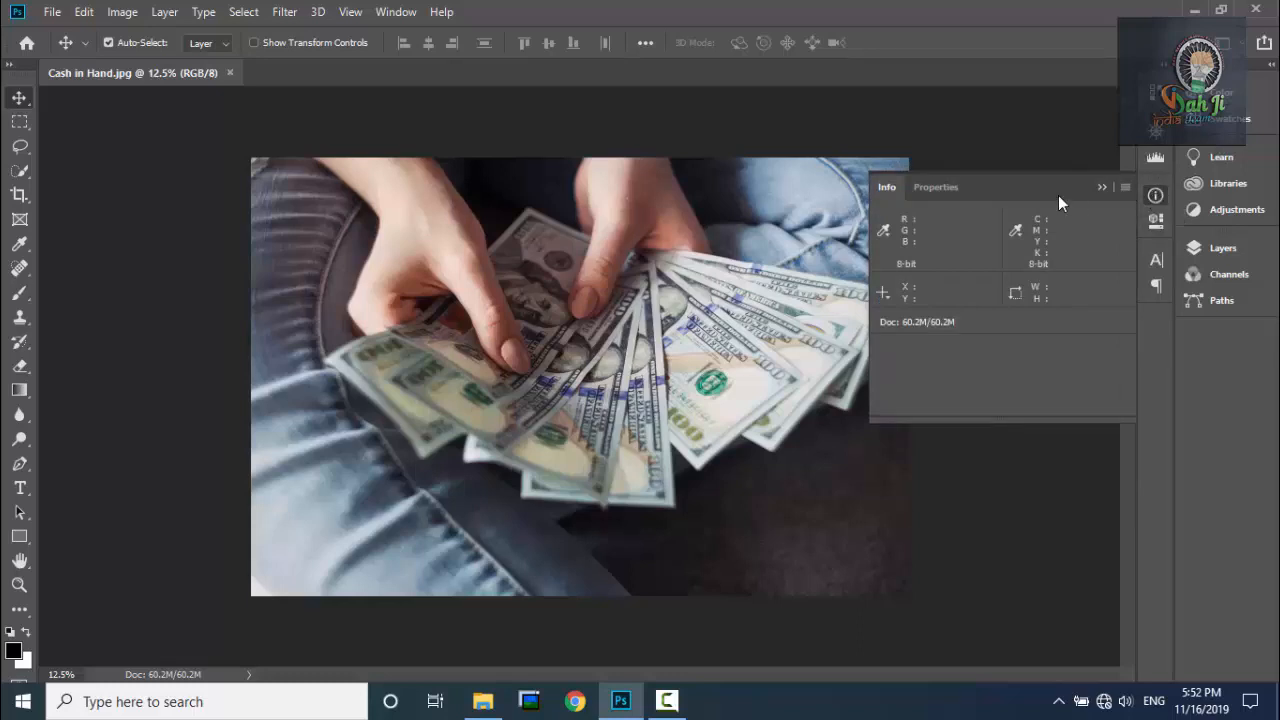
pyautogui.click(951, 187)
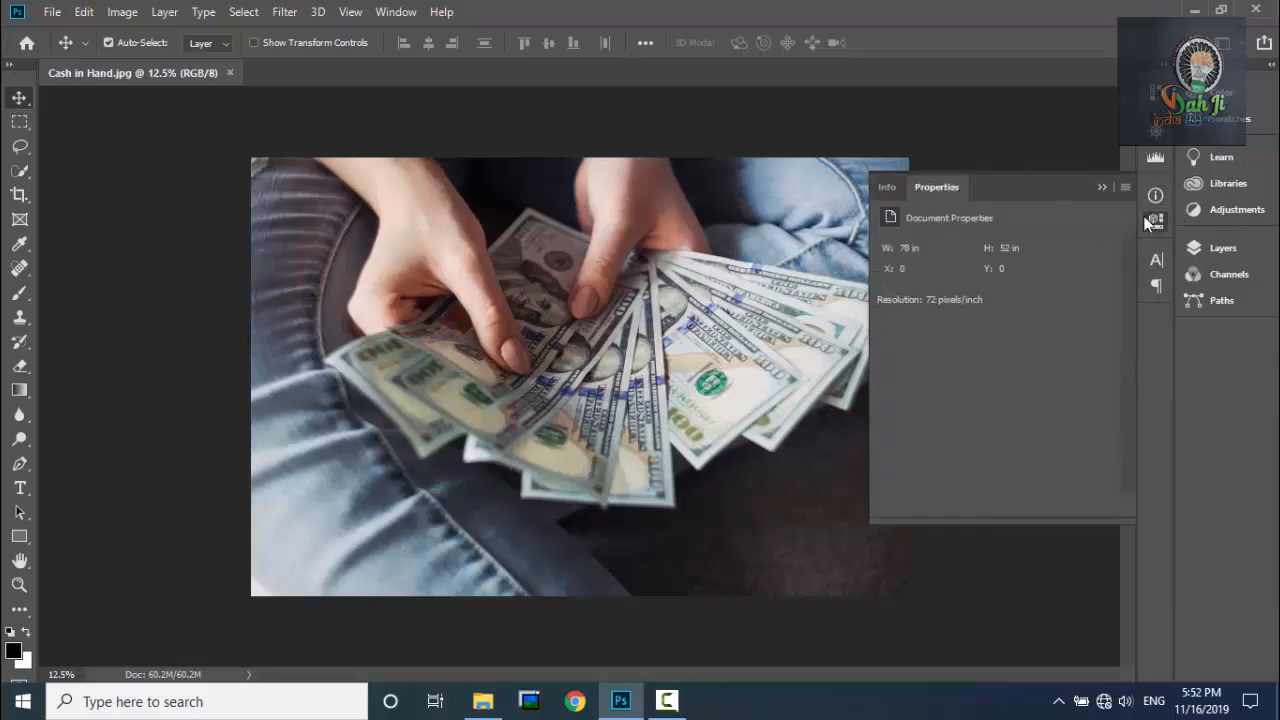
pyautogui.click(901, 192)
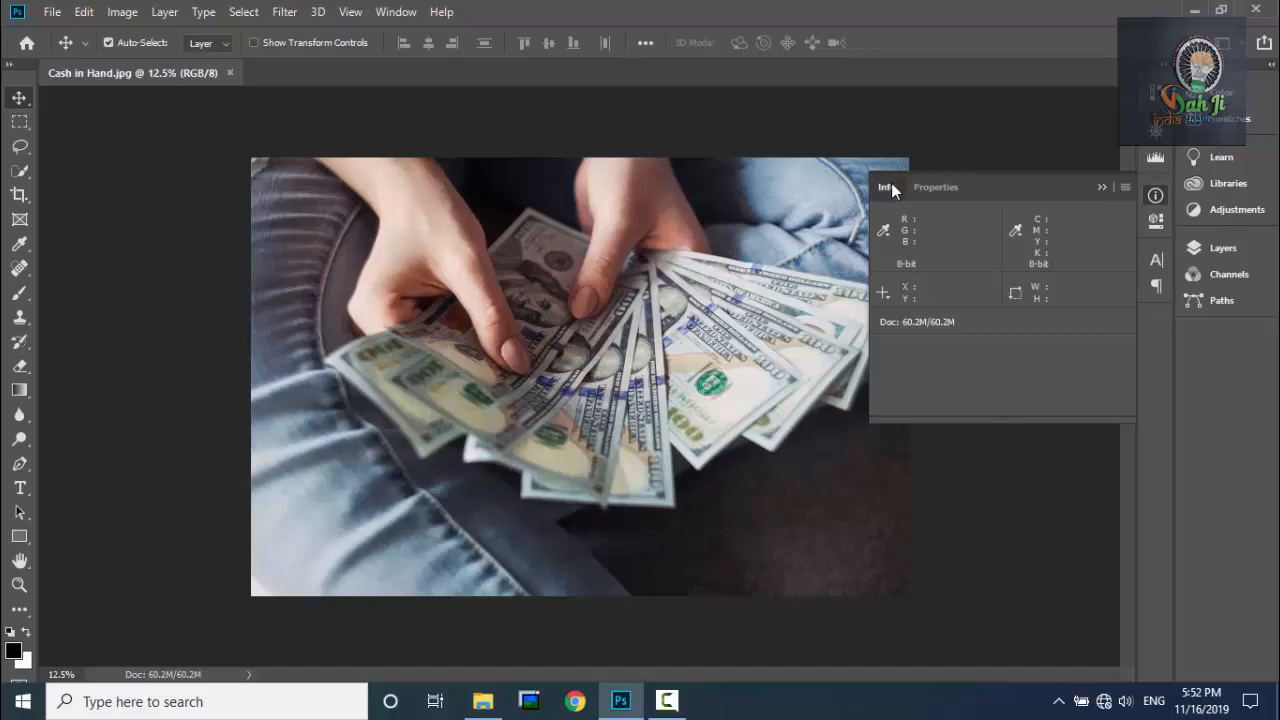
pyautogui.moveTo(892, 193); pyautogui.dragTo(1158, 313)
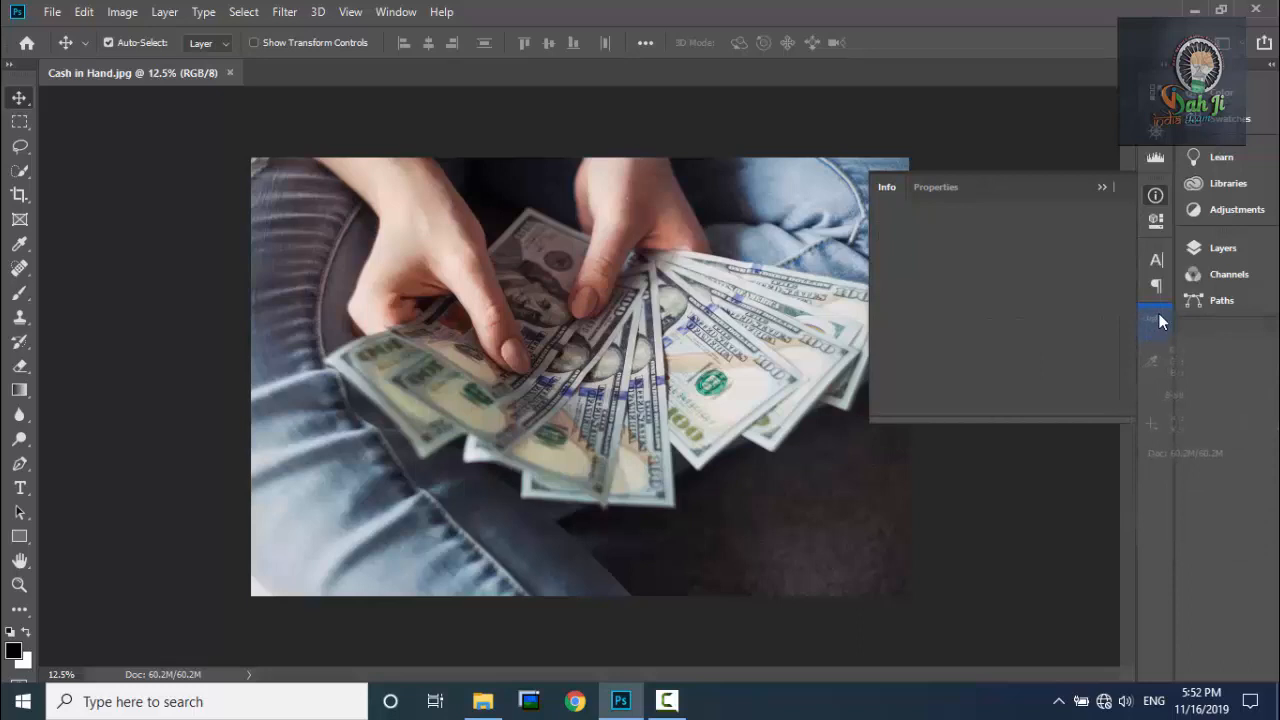
pyautogui.moveTo(1160, 320); pyautogui.dragTo(1160, 320)
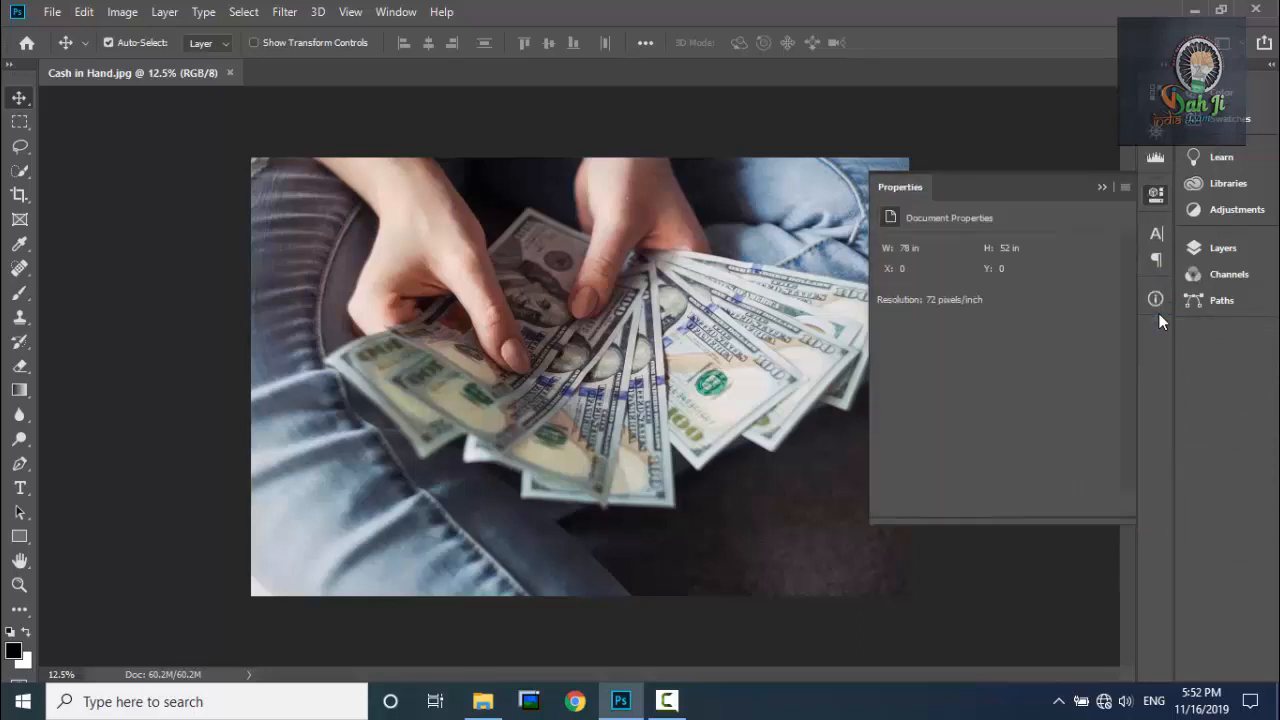
pyautogui.click(1157, 198)
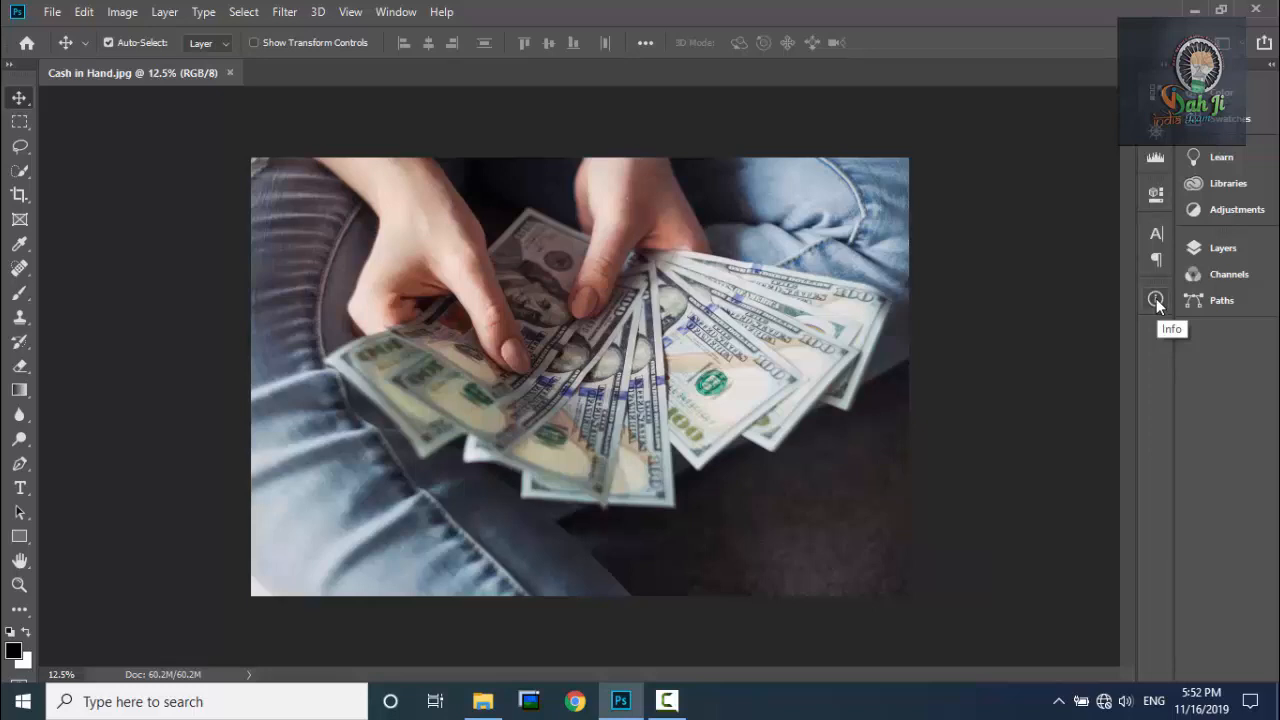
# Step: Float the Info panel, collapse it to an icon, redock it below Paragraph, and pull it out of the dock again
pyautogui.moveTo(1156, 298); pyautogui.dragTo(957, 144)
pyautogui.click(954, 116)
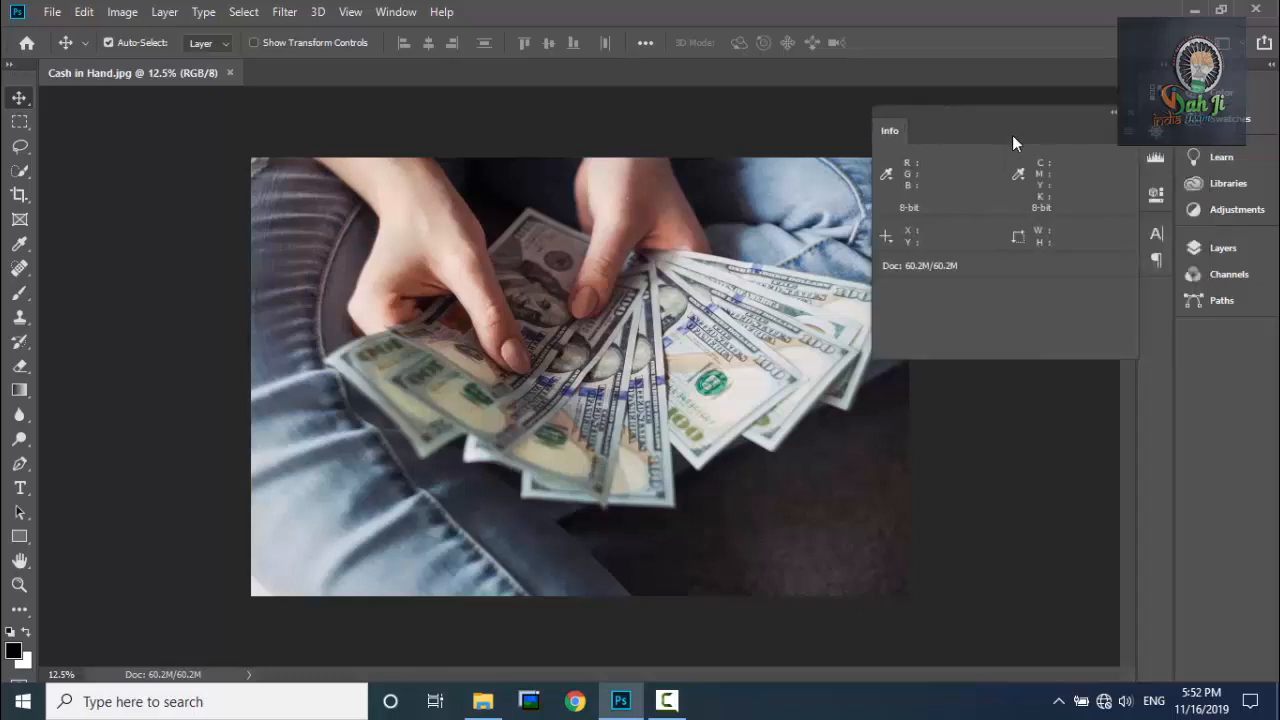
pyautogui.moveTo(979, 124)
pyautogui.mouseDown()
pyautogui.moveTo(937, 121)
pyautogui.moveTo(980, 140)
pyautogui.mouseUp()
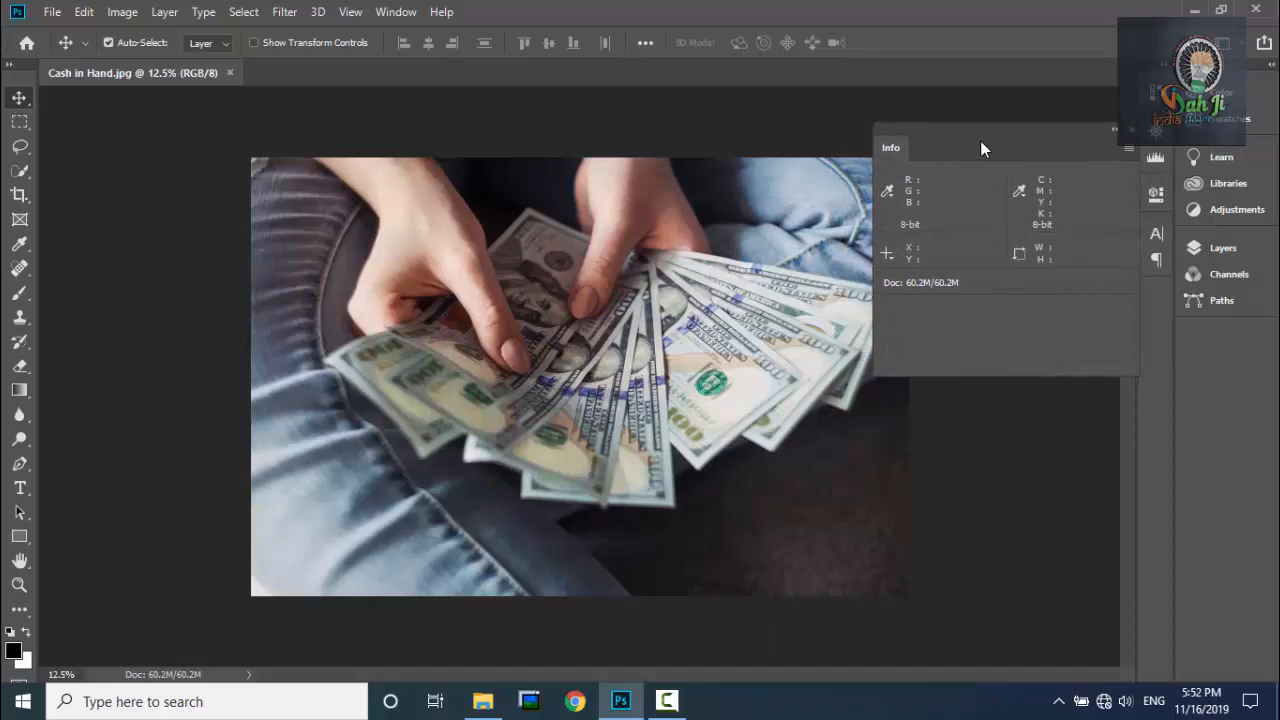
pyautogui.click(1114, 129)
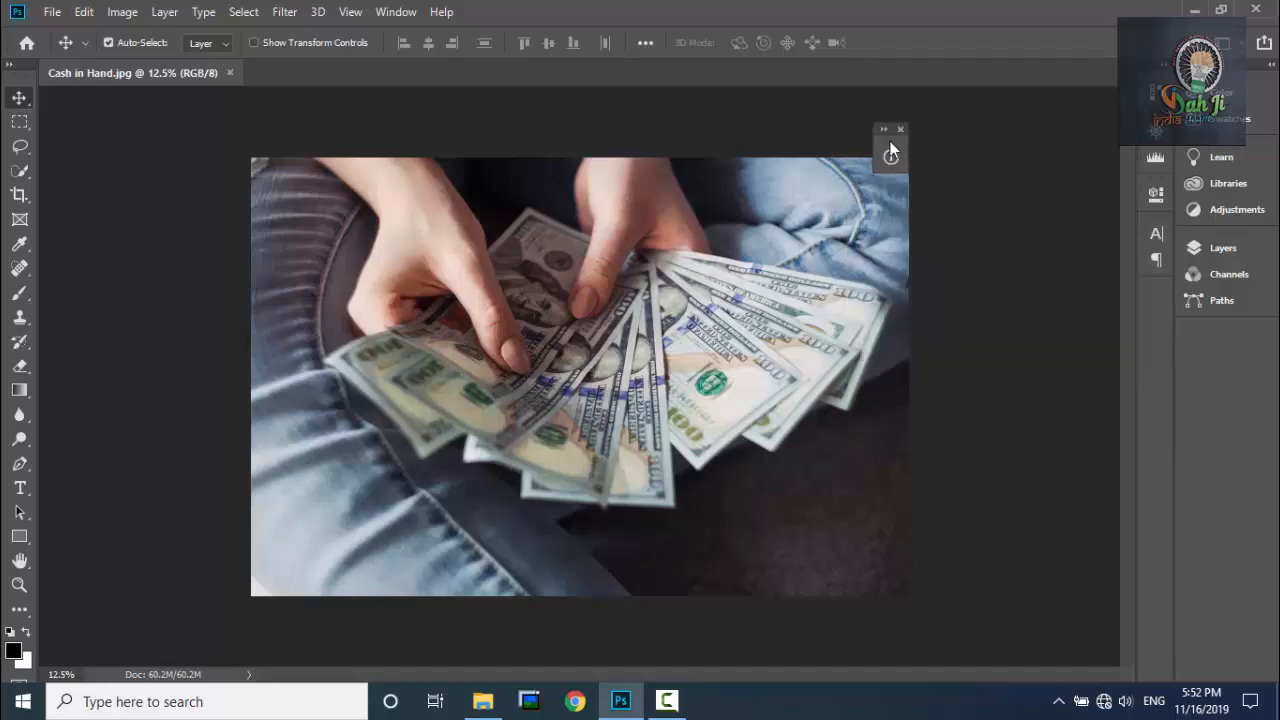
pyautogui.moveTo(917, 170); pyautogui.dragTo(964, 202)
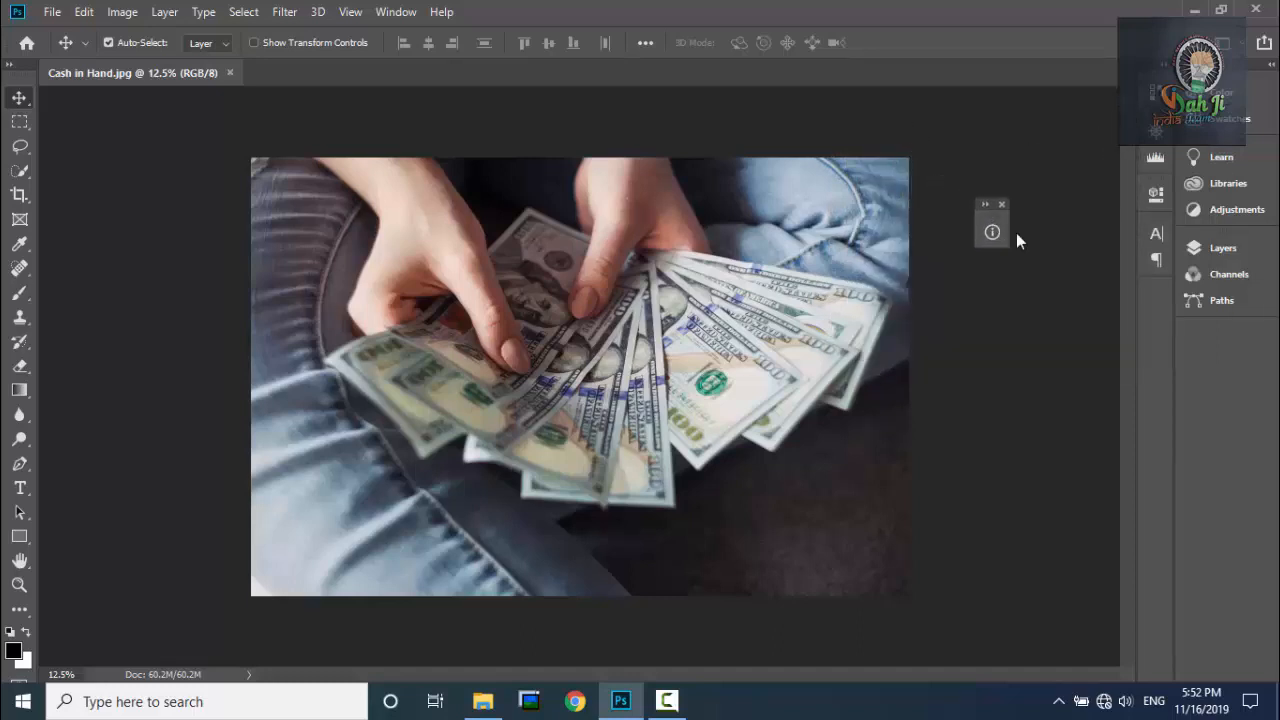
pyautogui.moveTo(1016, 240); pyautogui.dragTo(1152, 292)
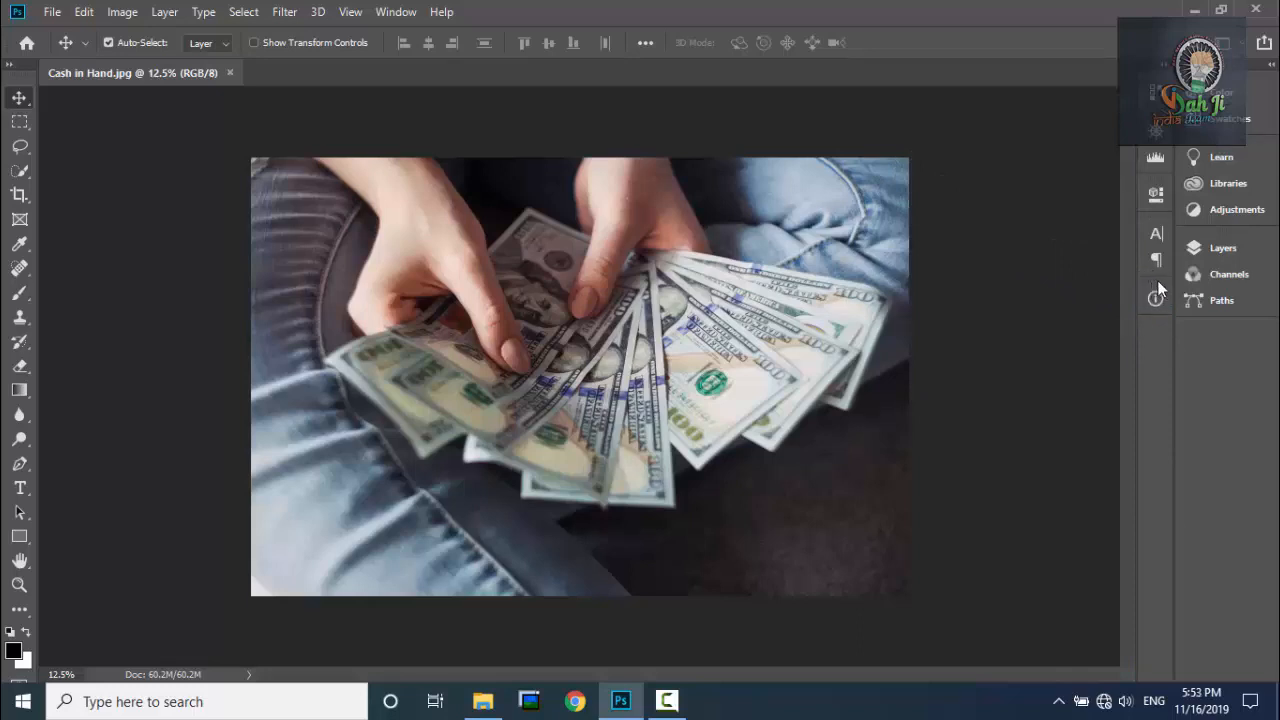
pyautogui.moveTo(1156, 295); pyautogui.dragTo(1081, 307)
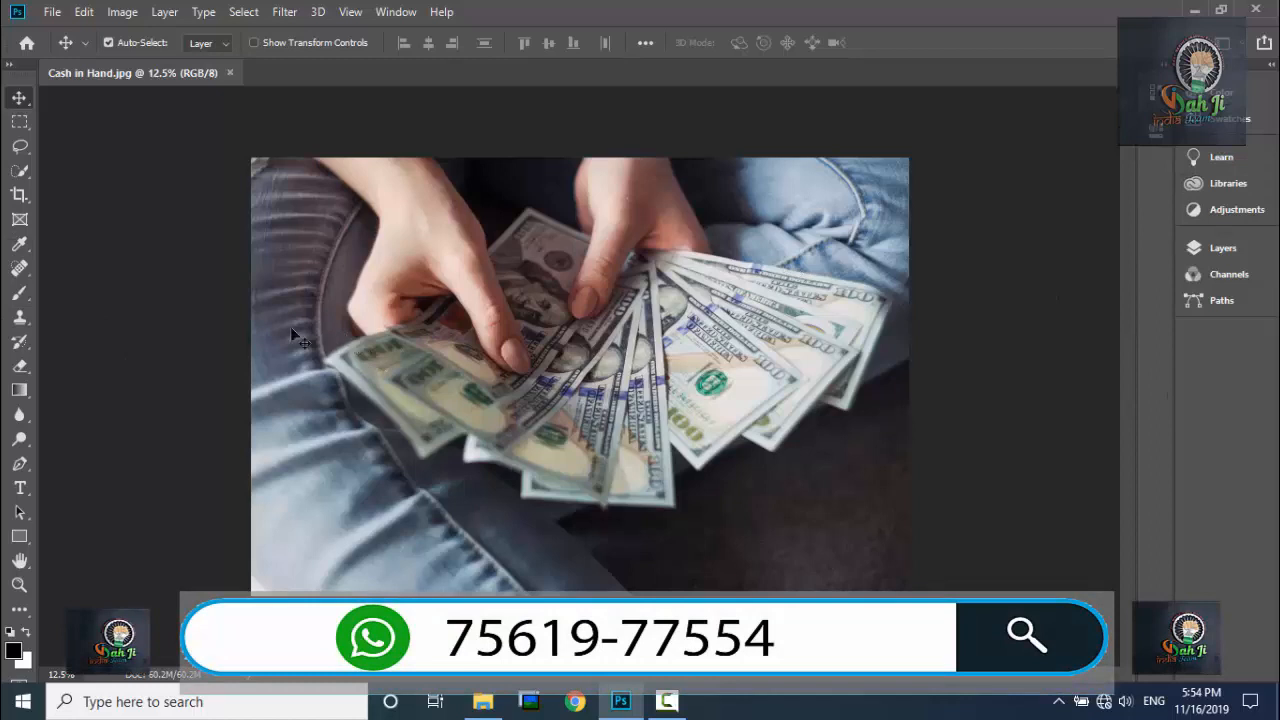
# Step: Hide all panels and toolbars, restore them, and hide only the side panels while keeping the tools and options visible
pyautogui.press('Tab')
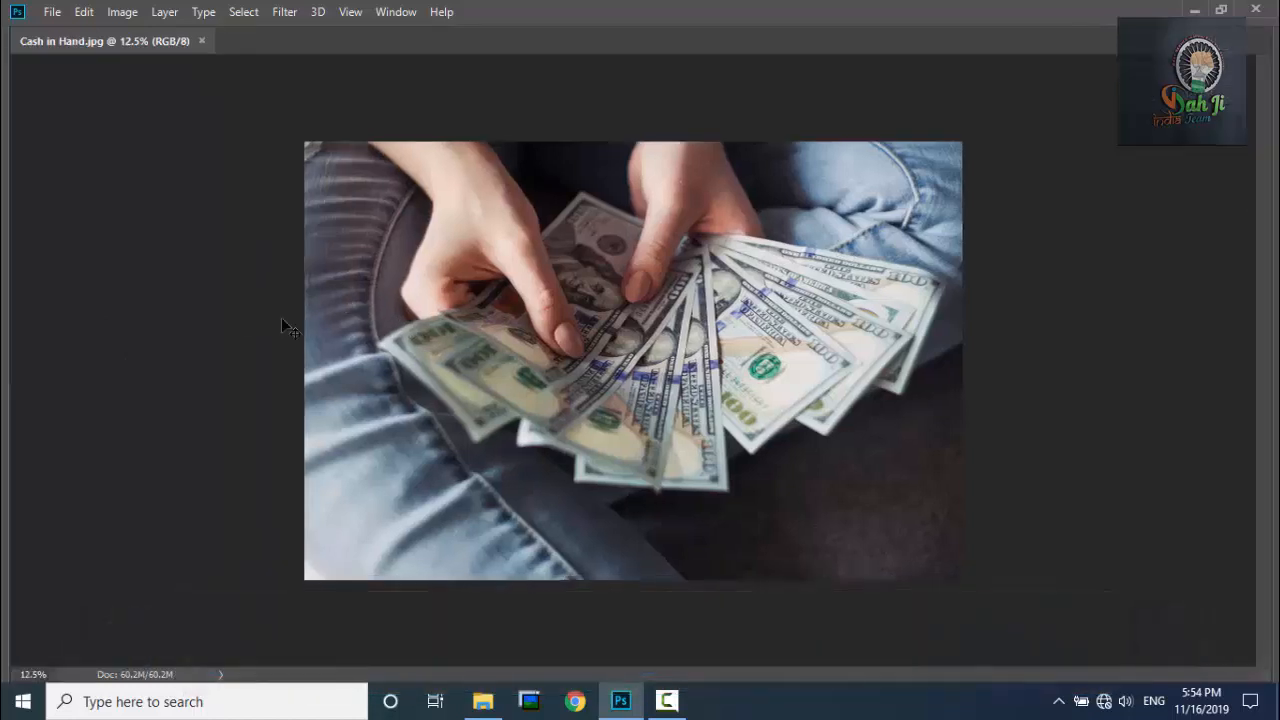
pyautogui.press('Tab')
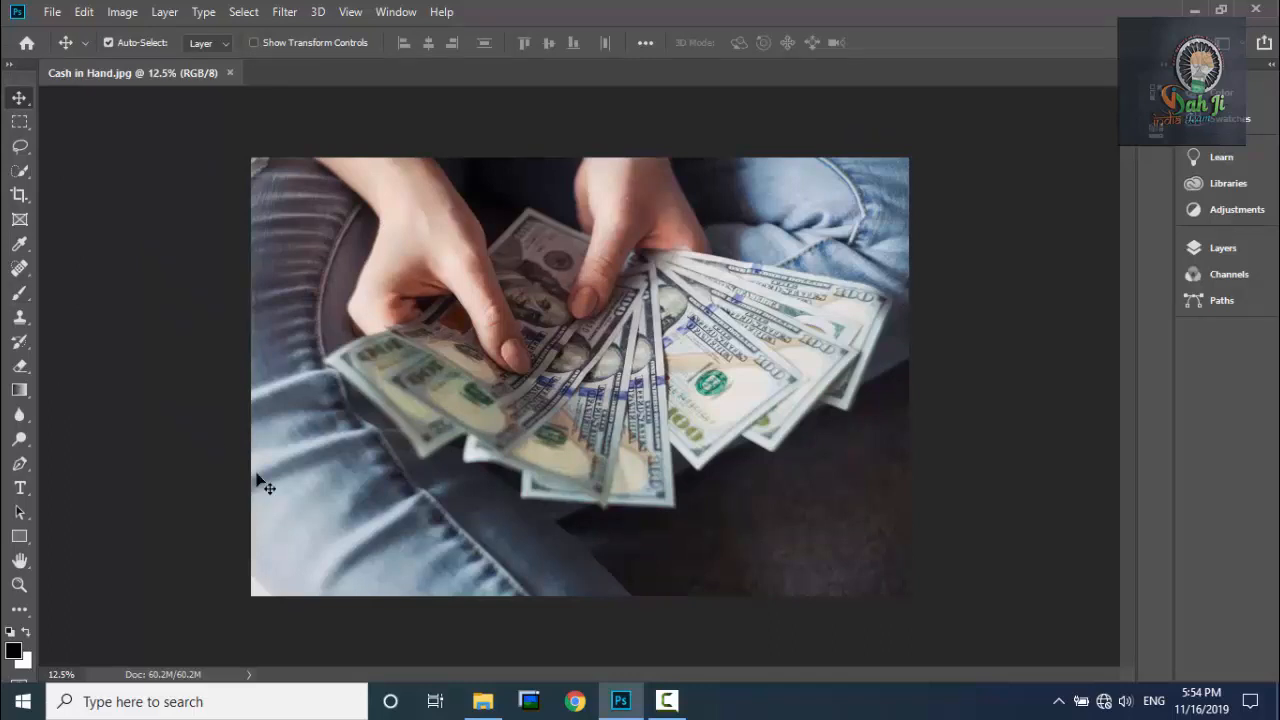
pyautogui.hotkey('shift', 'Tab')
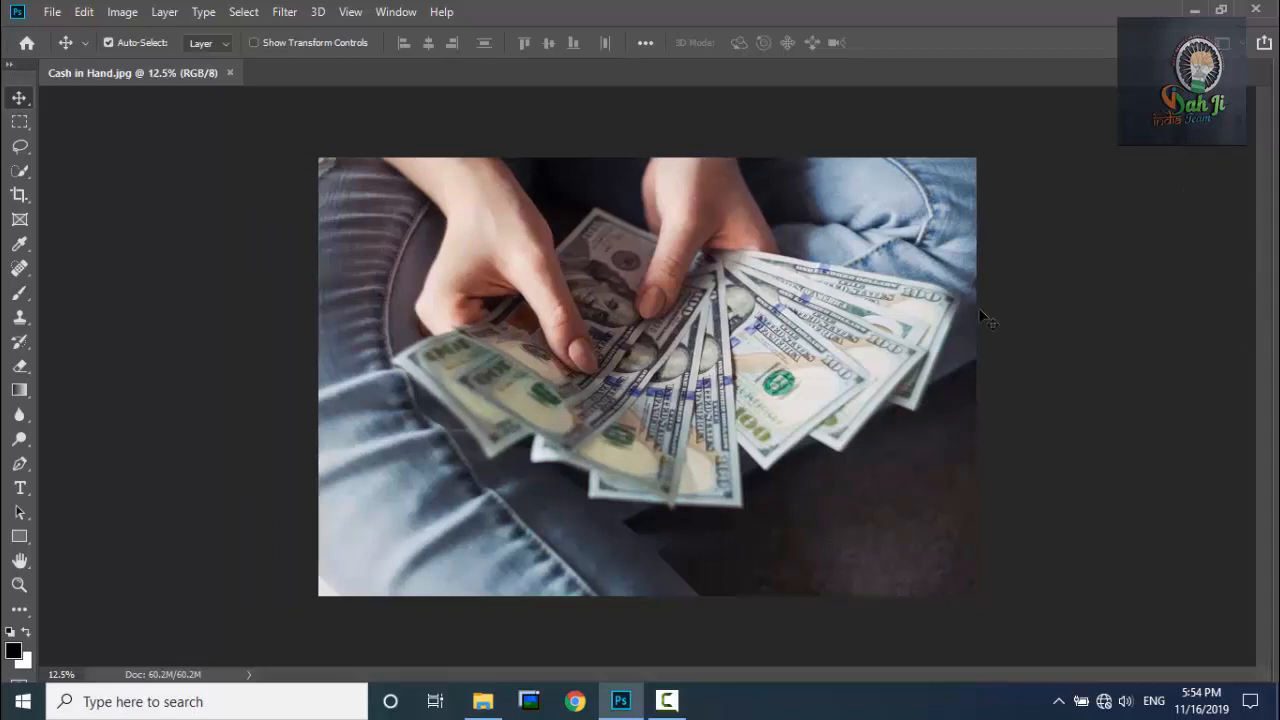
# Step: Restore the side panels, hide all panels and toolbars, briefly reveal the tools and side panels at the window edges, and restore everything
pyautogui.press('Tab')
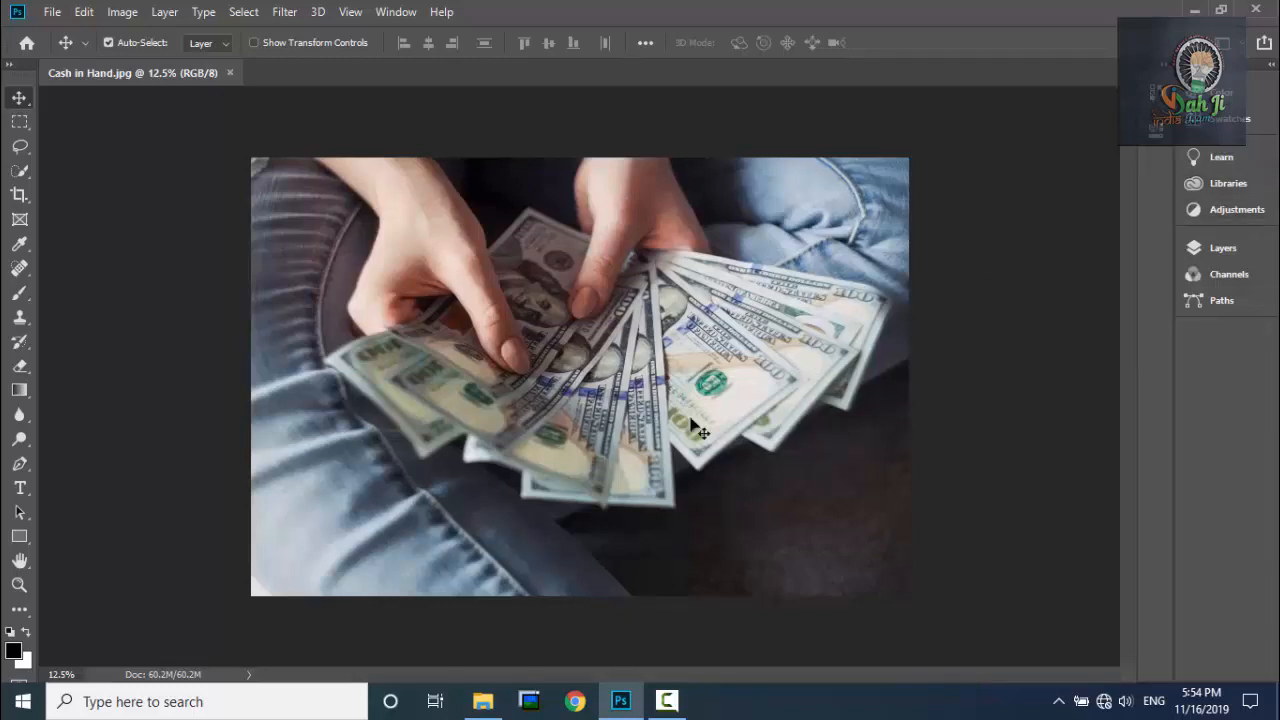
pyautogui.press('Tab')
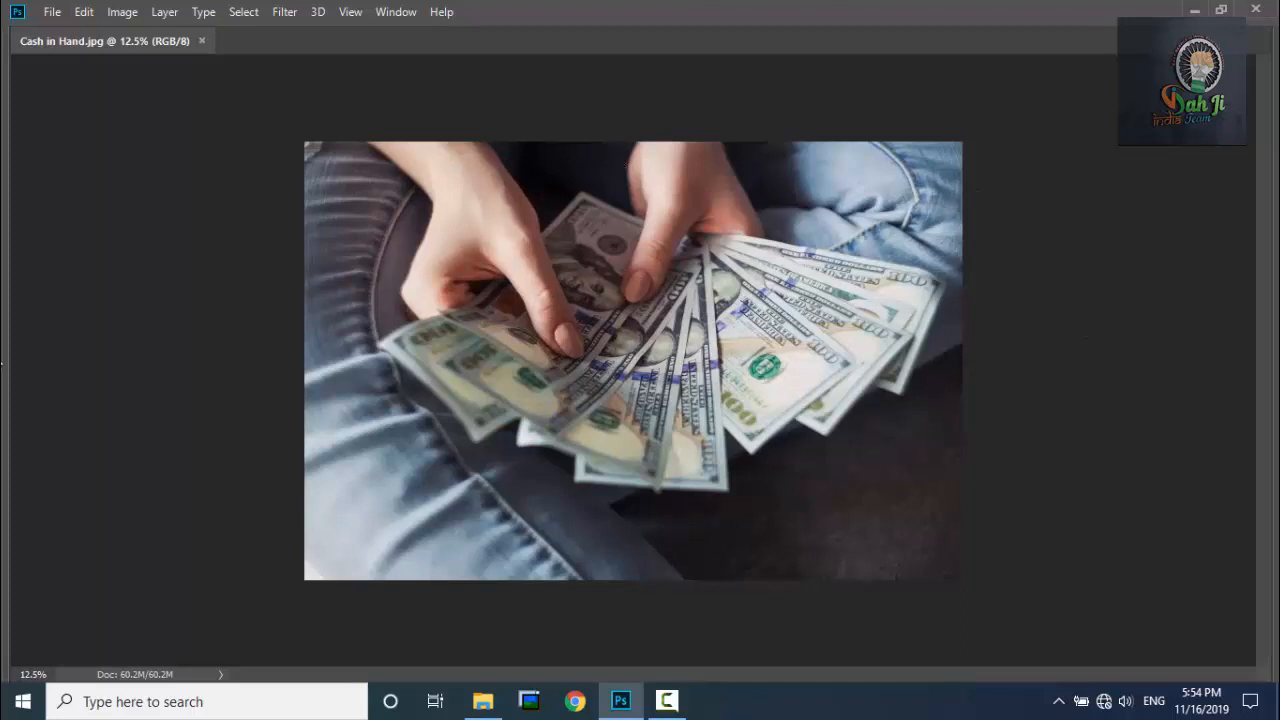
pyautogui.moveTo(3, 365)
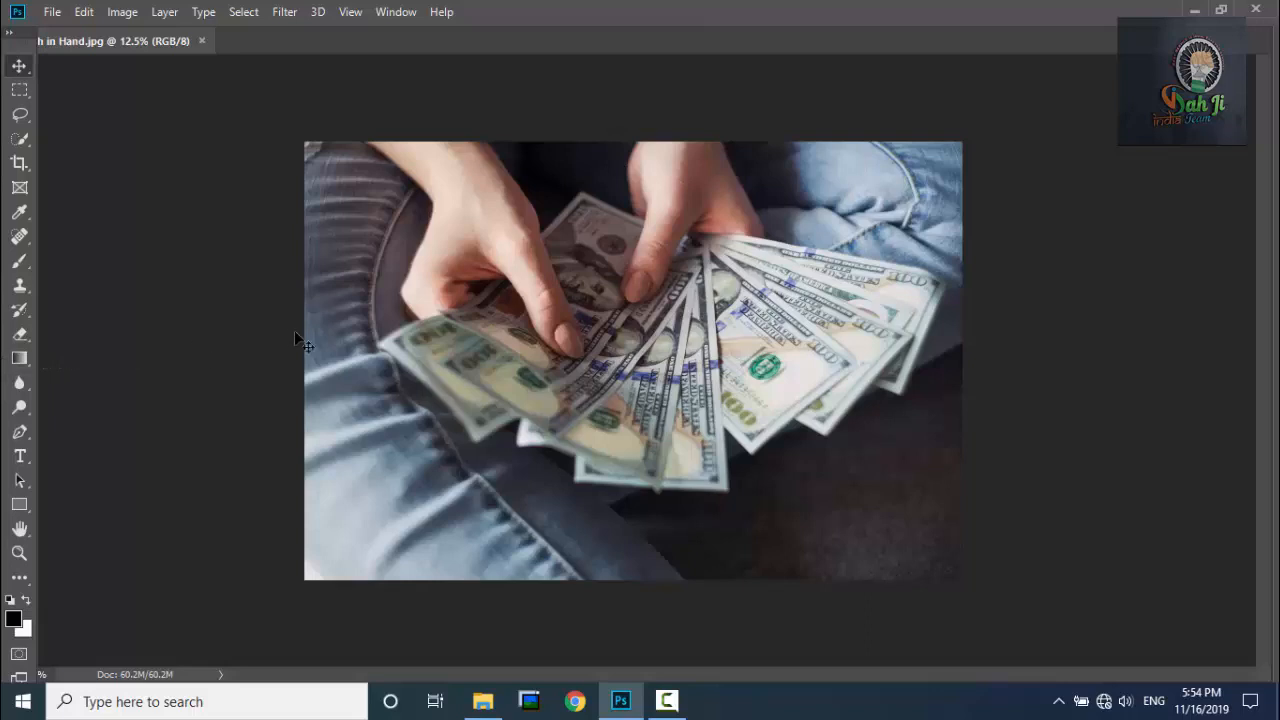
pyautogui.moveTo(1275, 410)
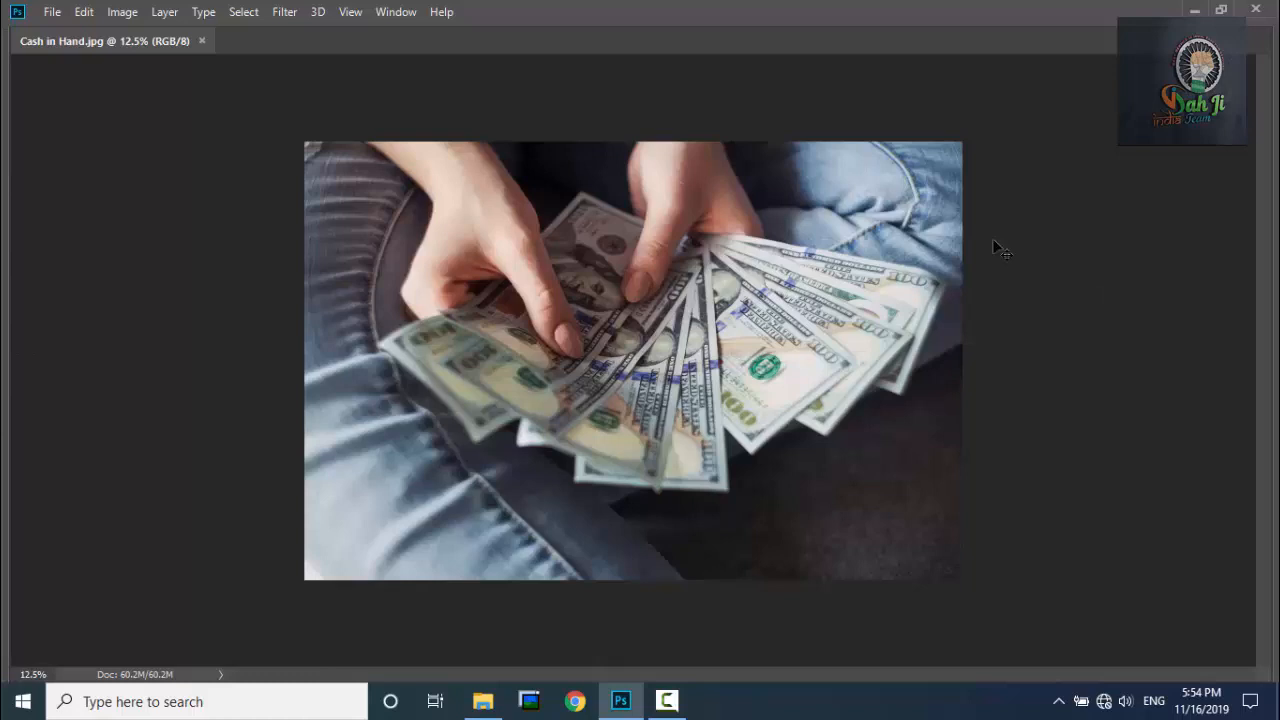
pyautogui.press('Tab')
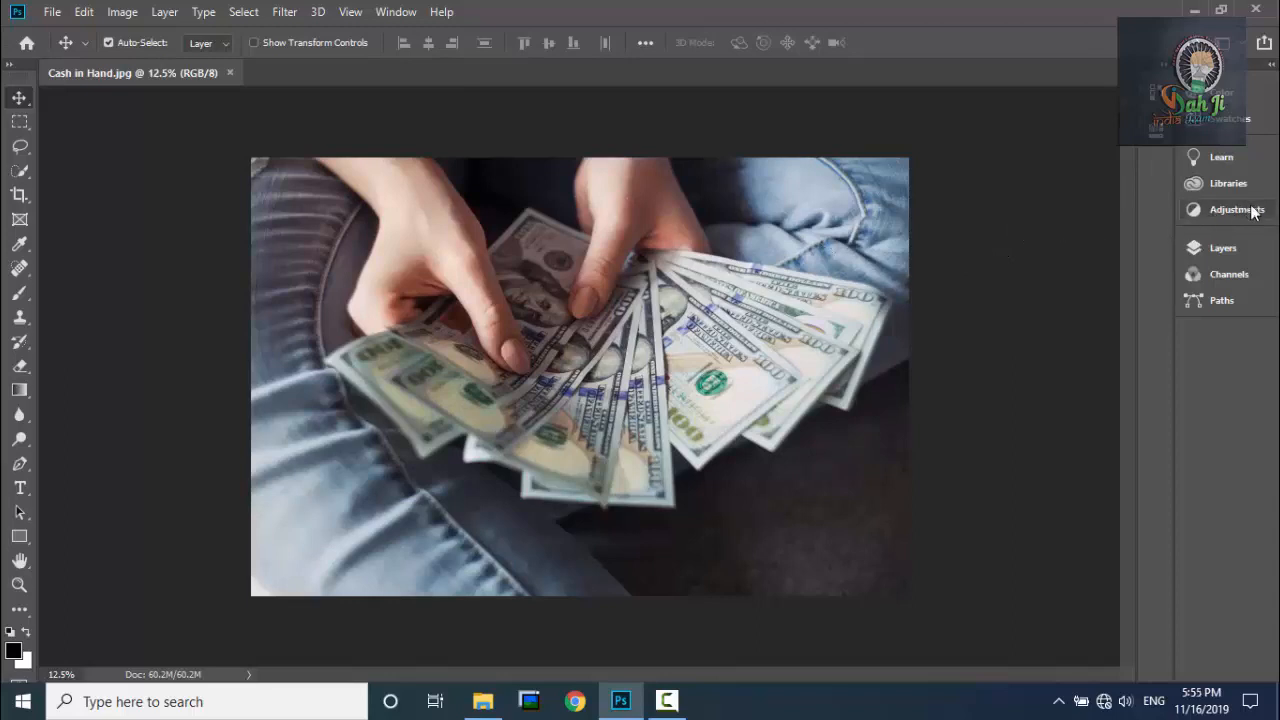
# Step: Float Adjustments and Libraries beside the photo, move Swatches below Paths and Channels into the narrow icon column, and expand the Adjustments panel
pyautogui.moveTo(1240, 210); pyautogui.dragTo(990, 176)
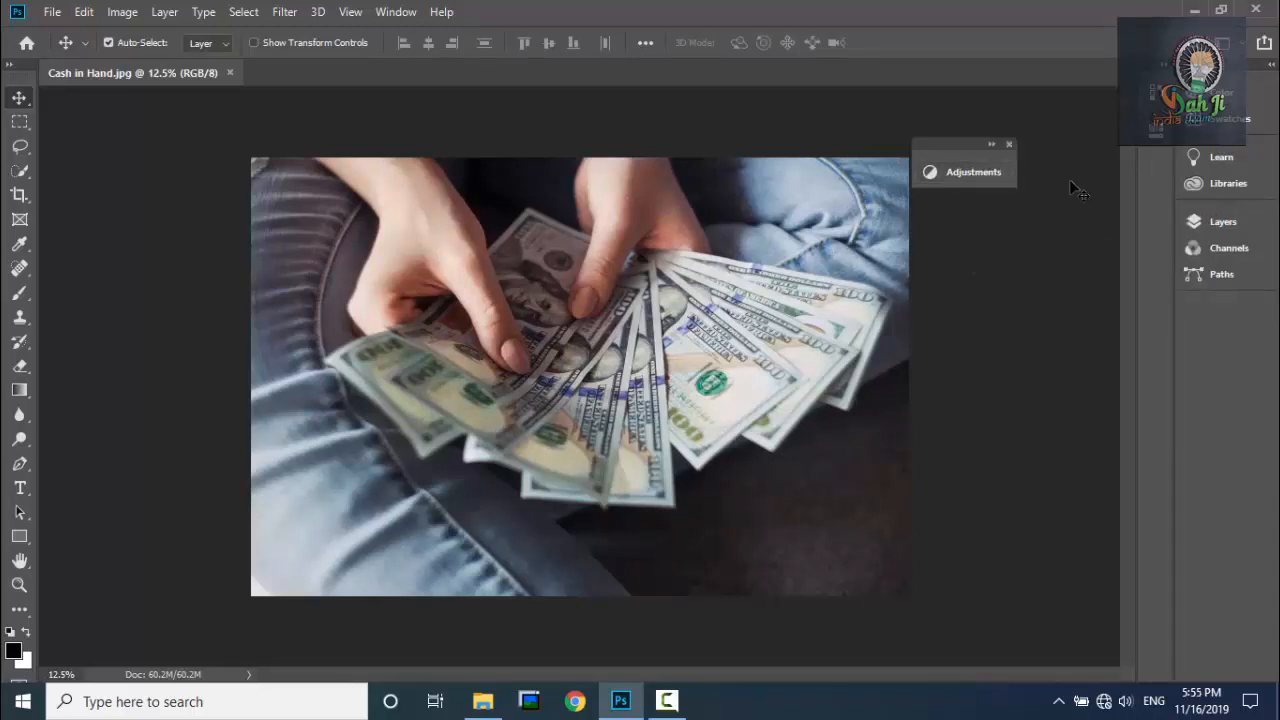
pyautogui.moveTo(1221, 182); pyautogui.dragTo(990, 366)
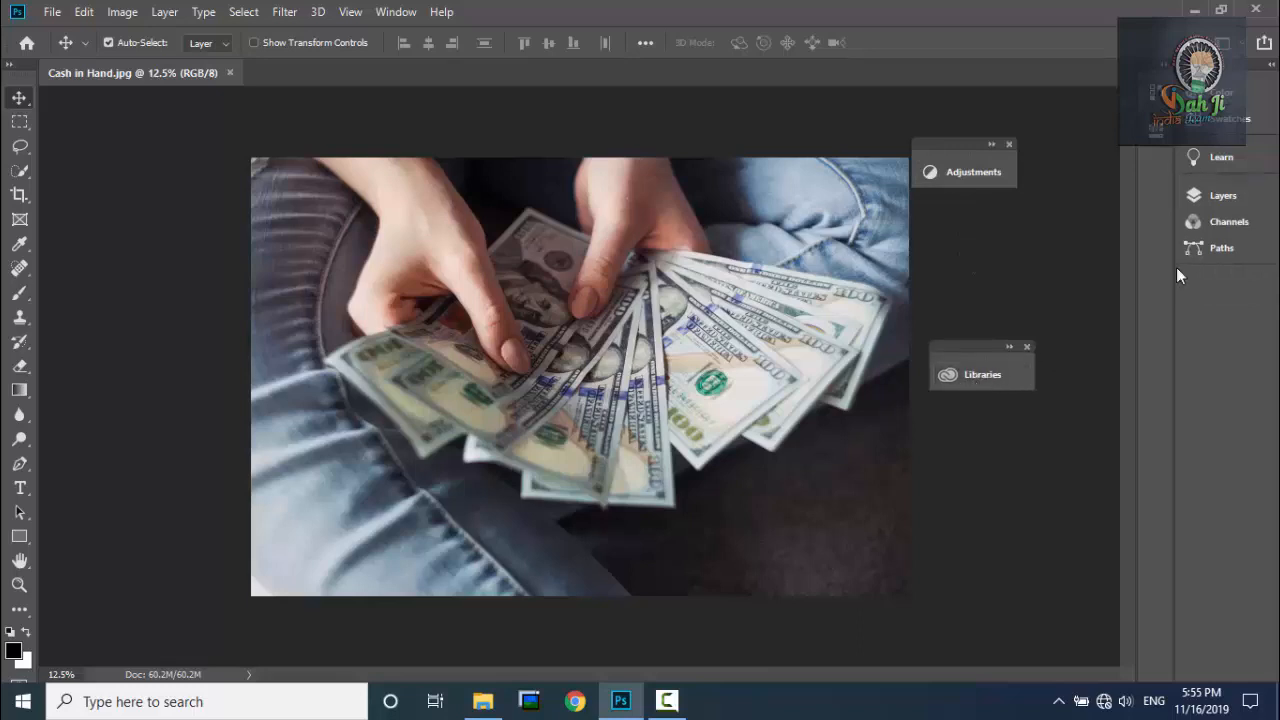
pyautogui.moveTo(1238, 221); pyautogui.dragTo(1229, 276)
pyautogui.moveTo(1238, 118); pyautogui.dragTo(1226, 290)
pyautogui.moveTo(1218, 230); pyautogui.dragTo(1151, 157)
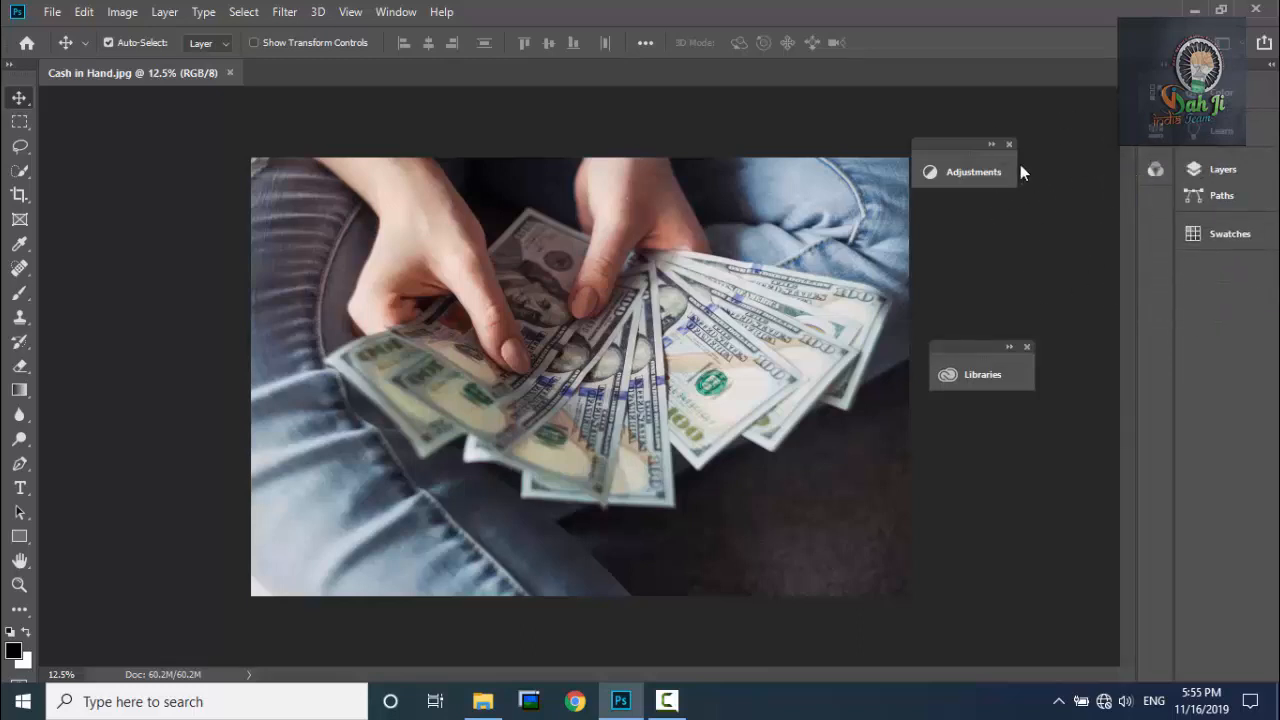
pyautogui.click(991, 144)
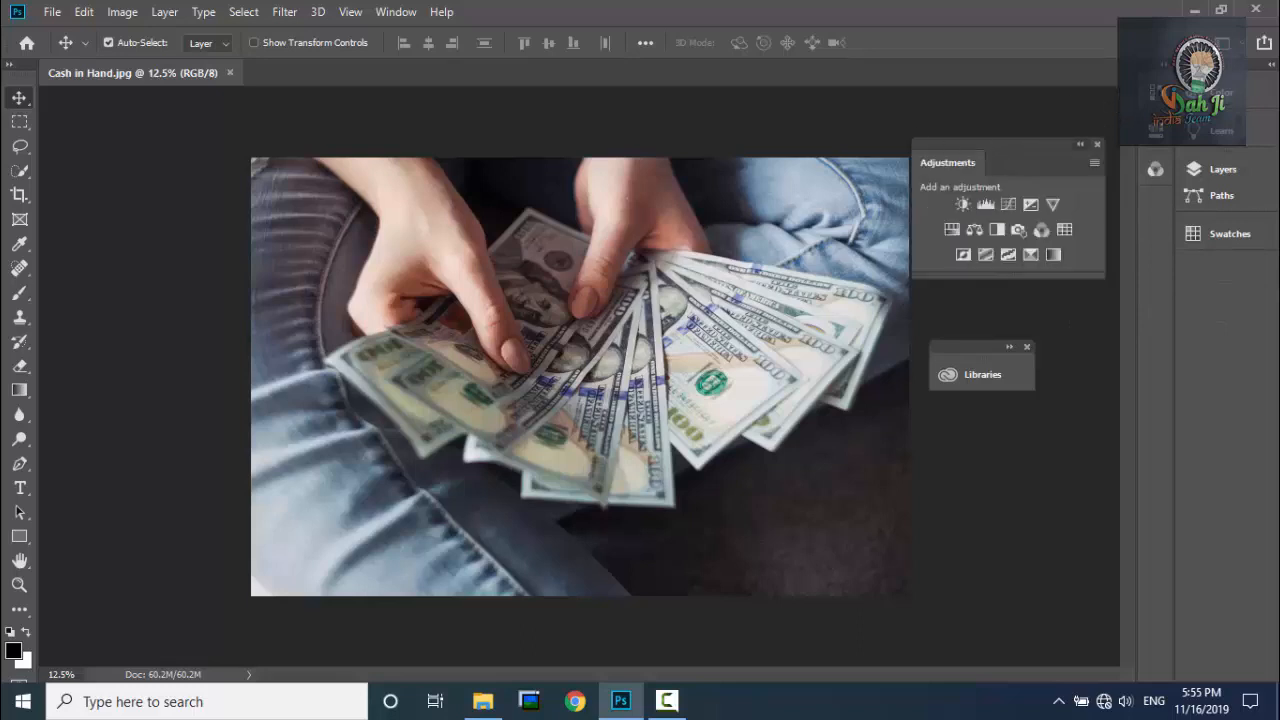
# Step: Reset the Essentials workspace to its default panel layout
pyautogui.click(1224, 44)
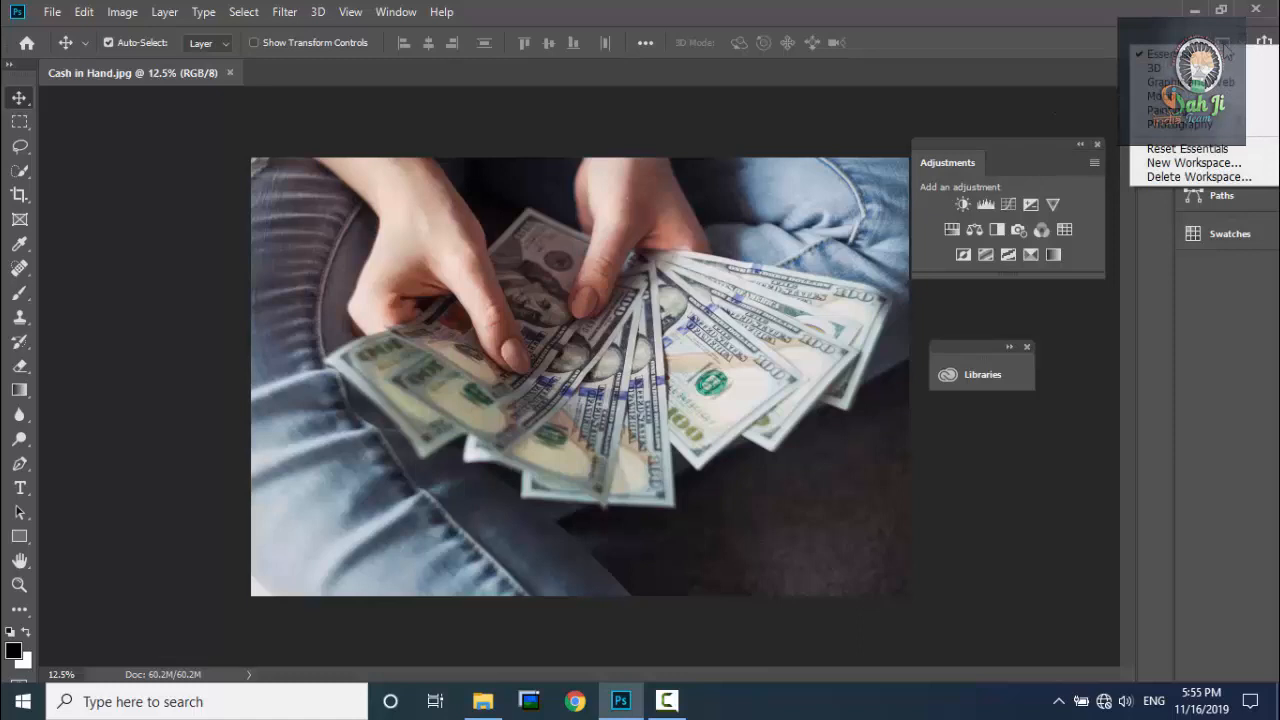
pyautogui.click(1224, 48)
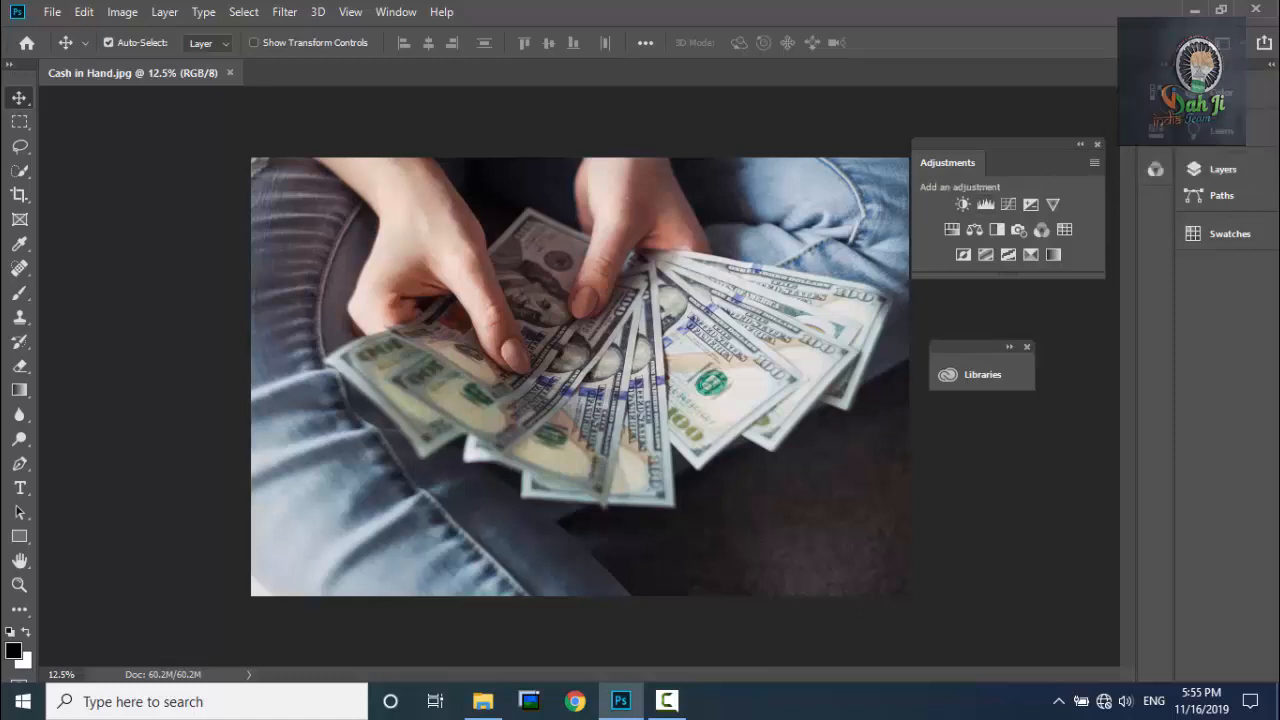
pyautogui.click(1224, 44)
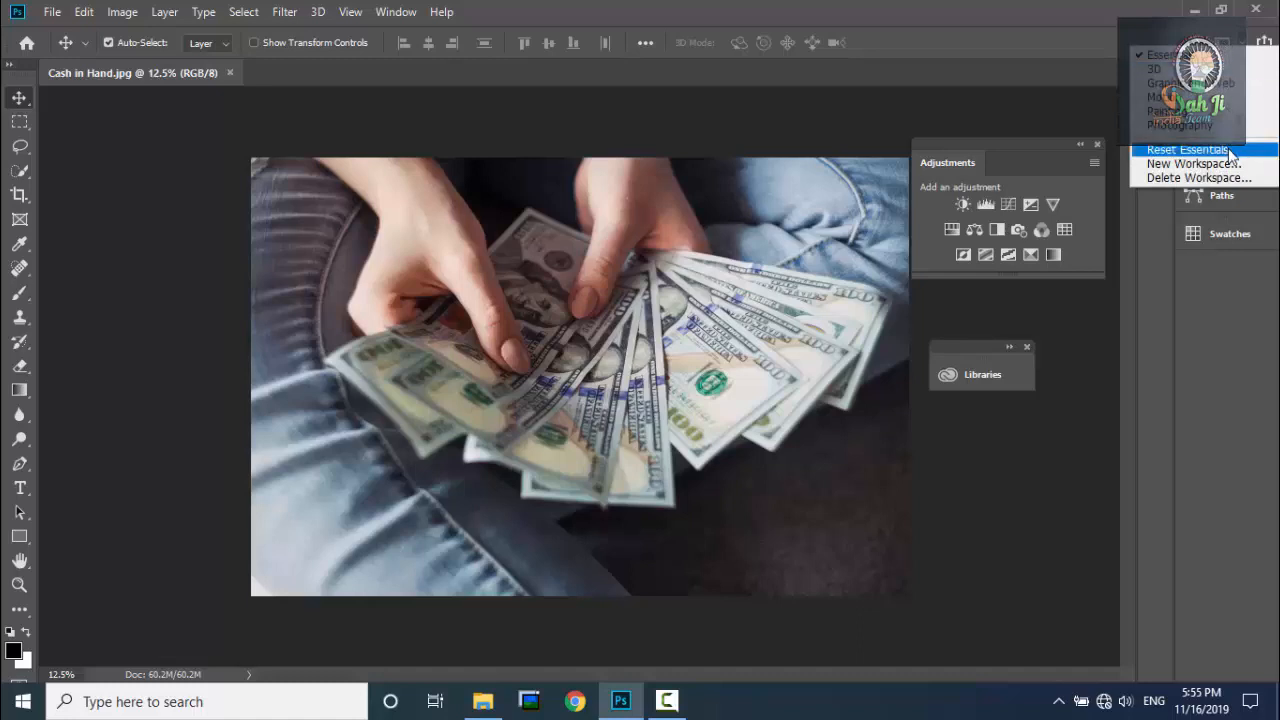
pyautogui.click(1188, 150)
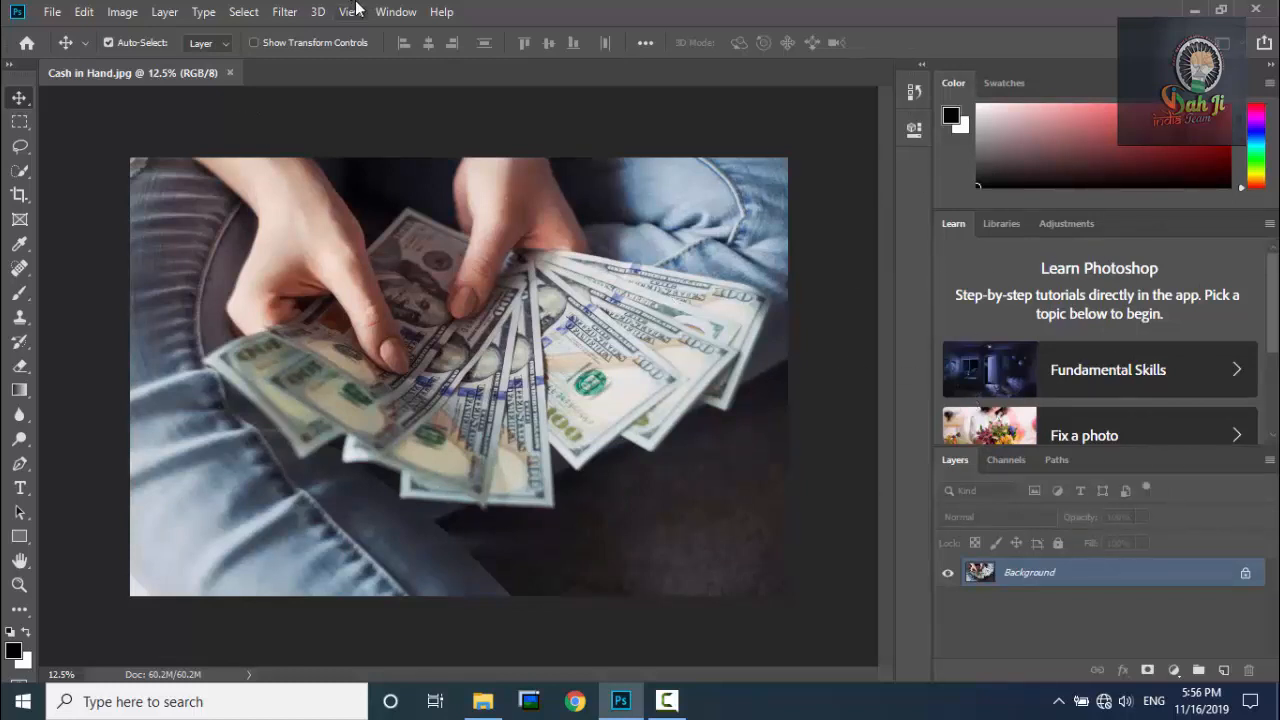
# Step: Review the list of panels that can be shown or hidden, and close it without choosing any
pyautogui.click(396, 12)
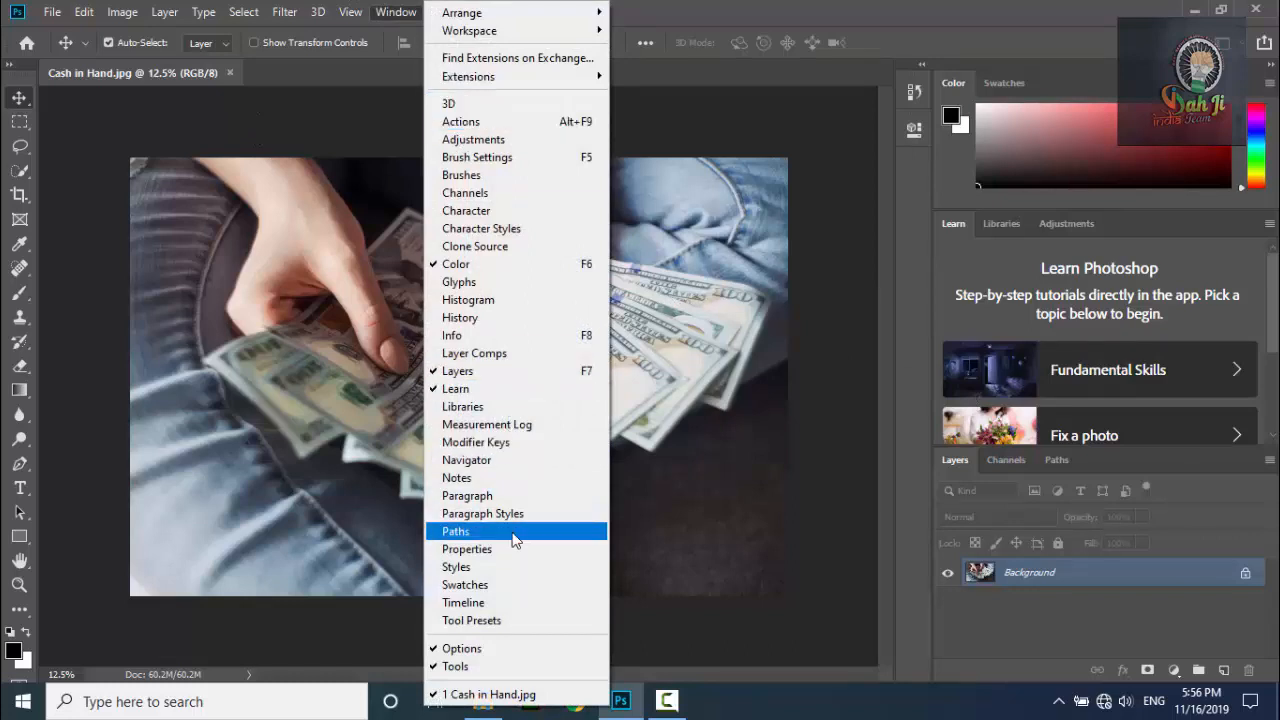
pyautogui.click(914, 324)
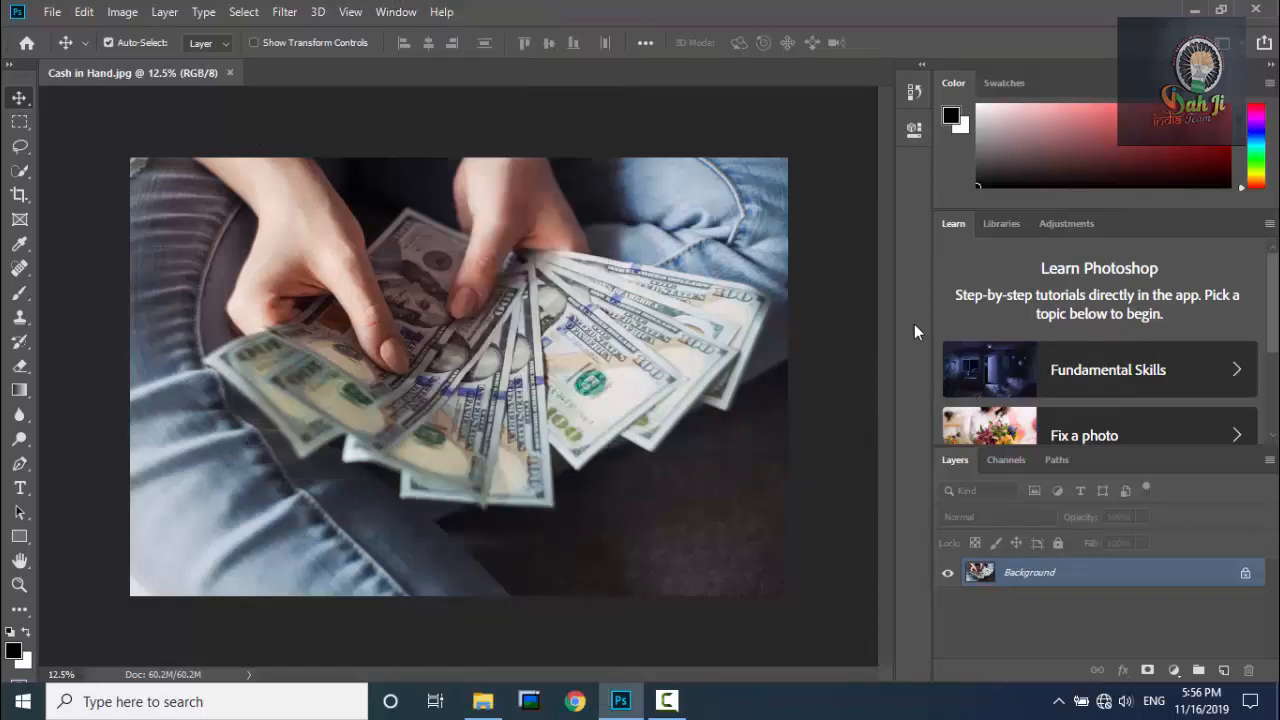